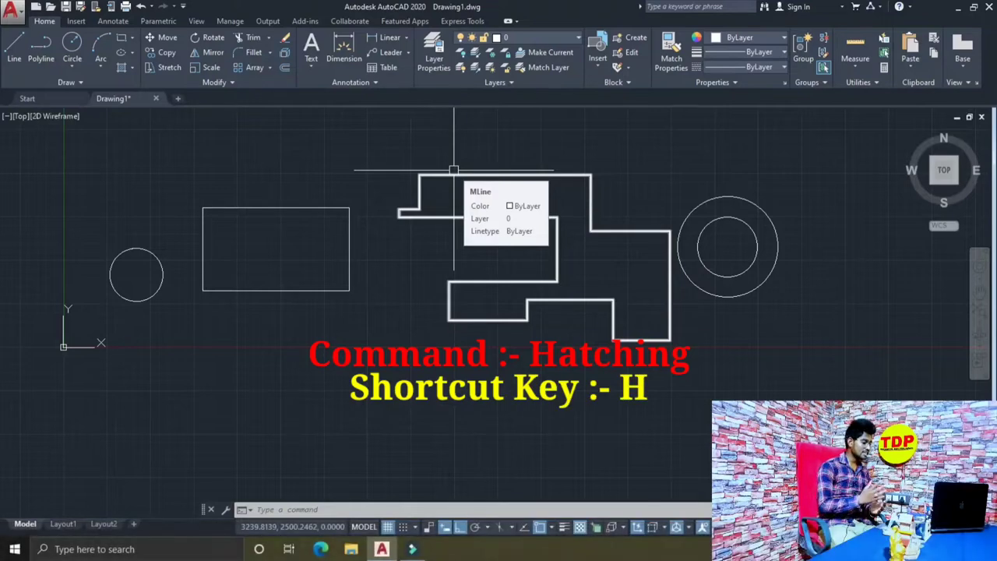
Start the HATCH command with the H alias to bring up Hatch Creation
{"action": "type", "text": "h"}
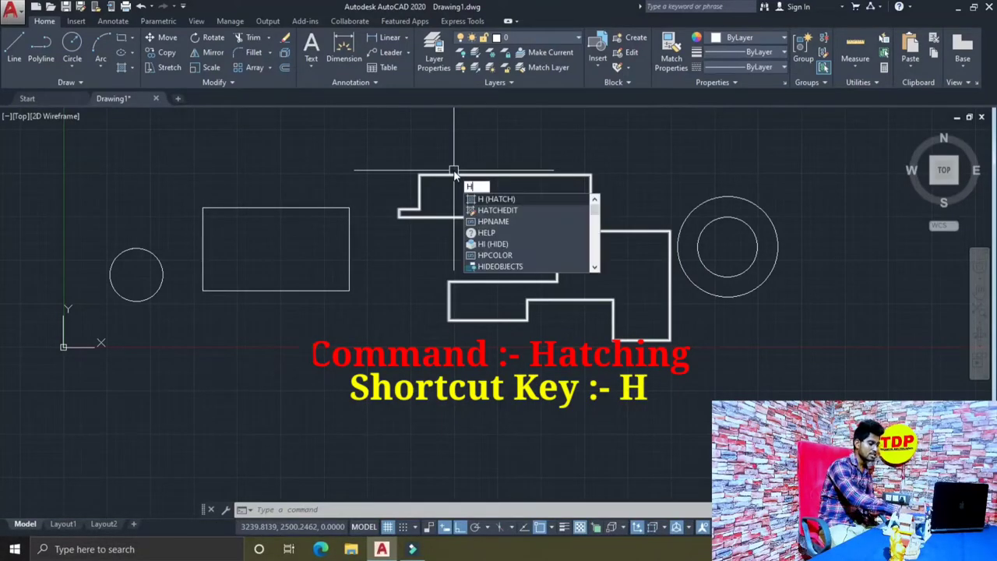
{"action": "key", "text": "Return"}
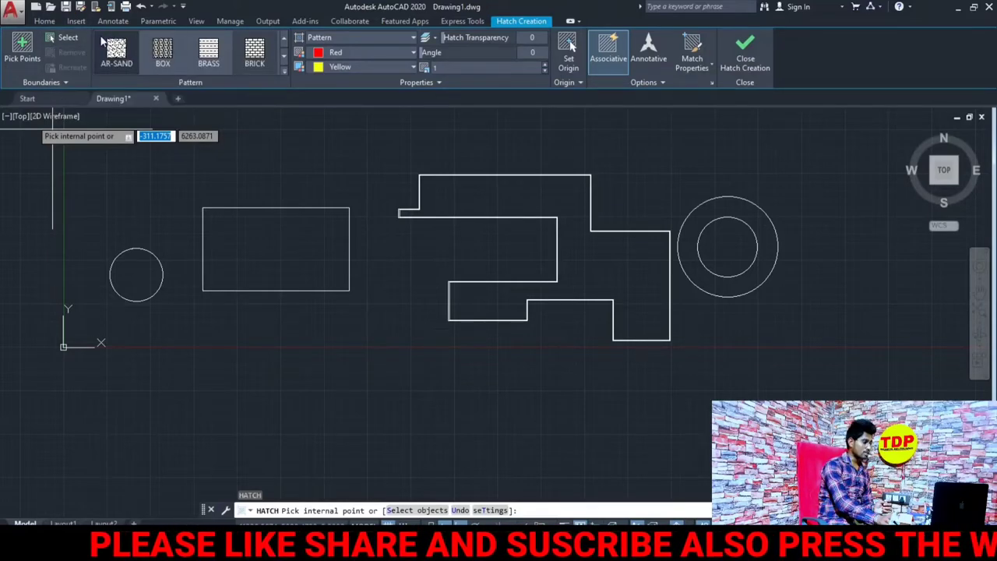
Pick BRICK from the expanded hatch pattern gallery
{"action": "left_click", "coordinate": [284, 71]}
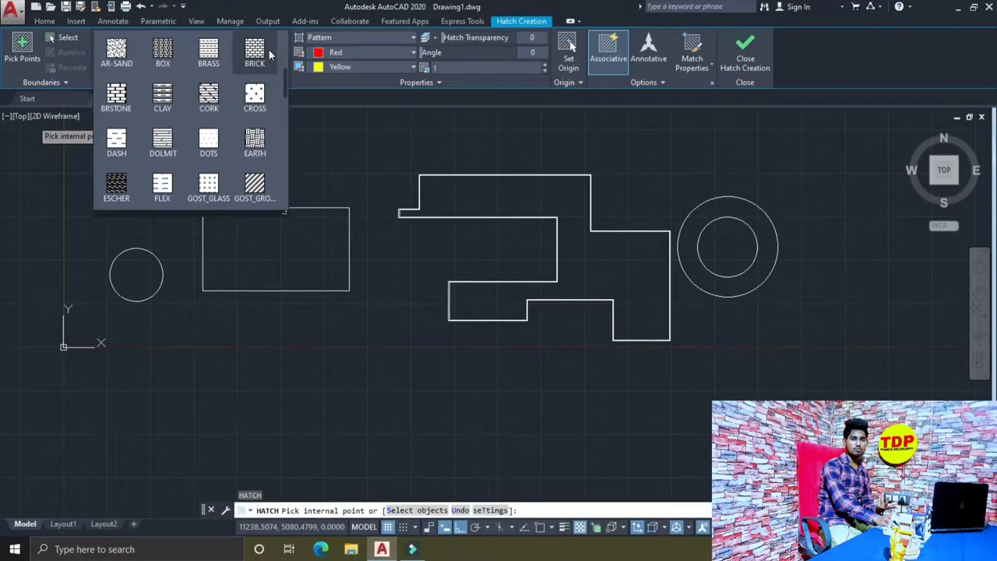
{"action": "left_click", "coordinate": [268, 48]}
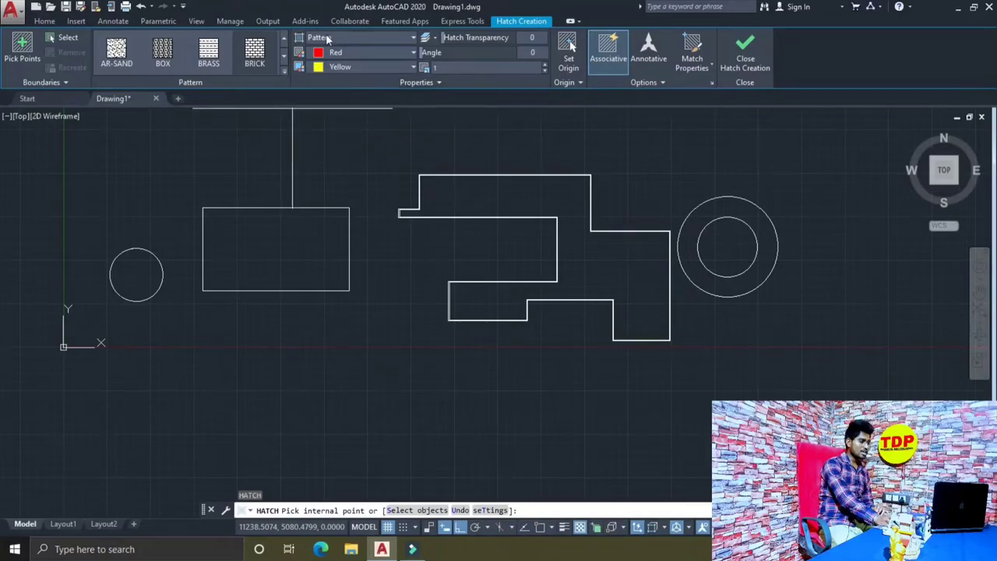
Keep the hatch type as Pattern and bring up the Hatch Color list
{"action": "left_click", "coordinate": [411, 37]}
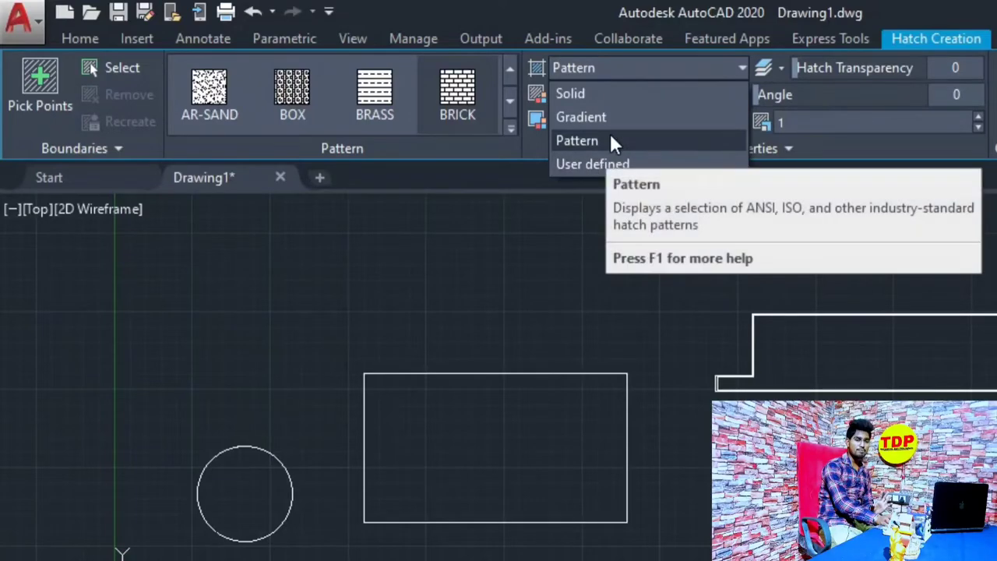
{"action": "left_click", "coordinate": [610, 138]}
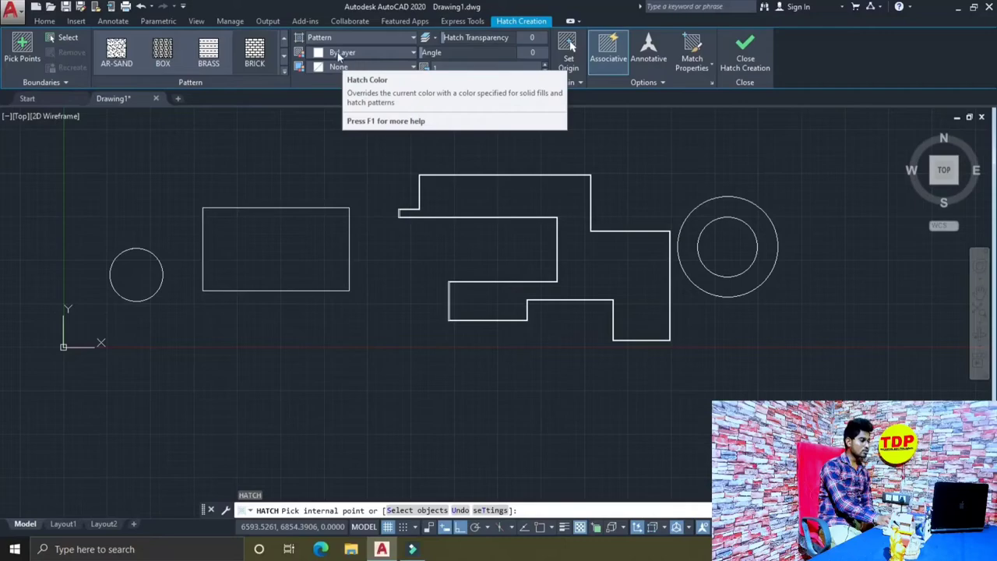
{"action": "left_click", "coordinate": [358, 53]}
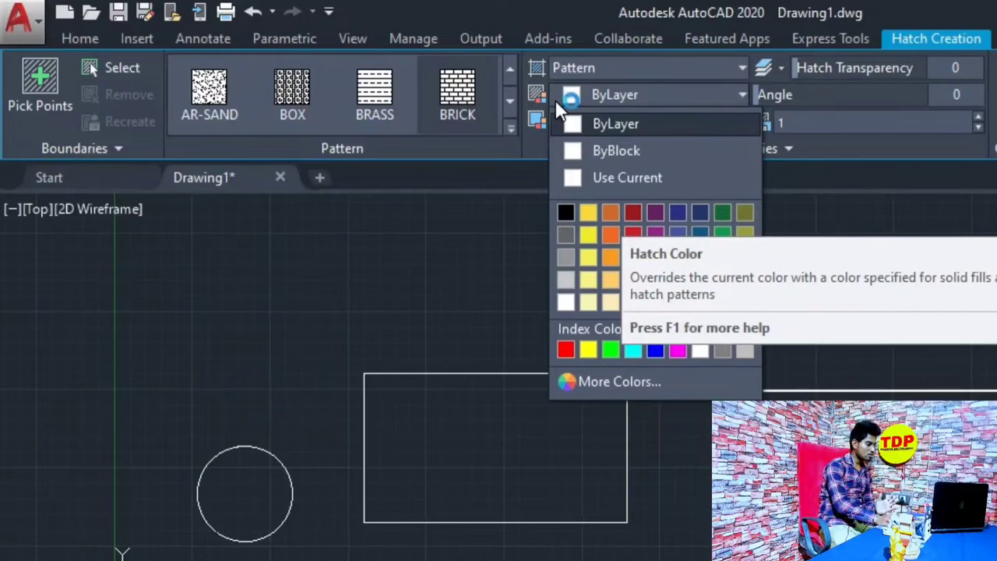
Make the hatch colour Yellow and the background colour Red
{"action": "left_click", "coordinate": [588, 349]}
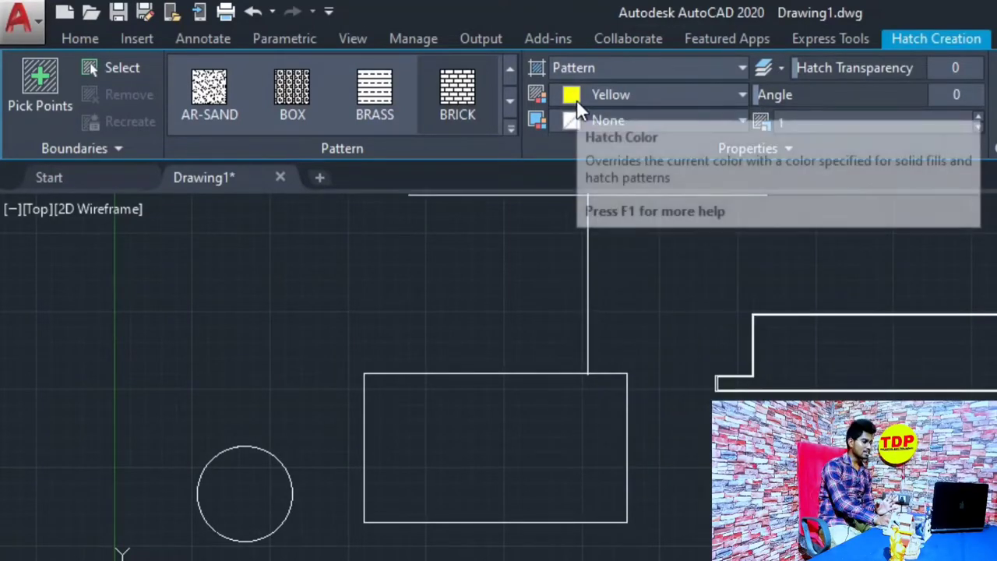
{"action": "left_click", "coordinate": [613, 121]}
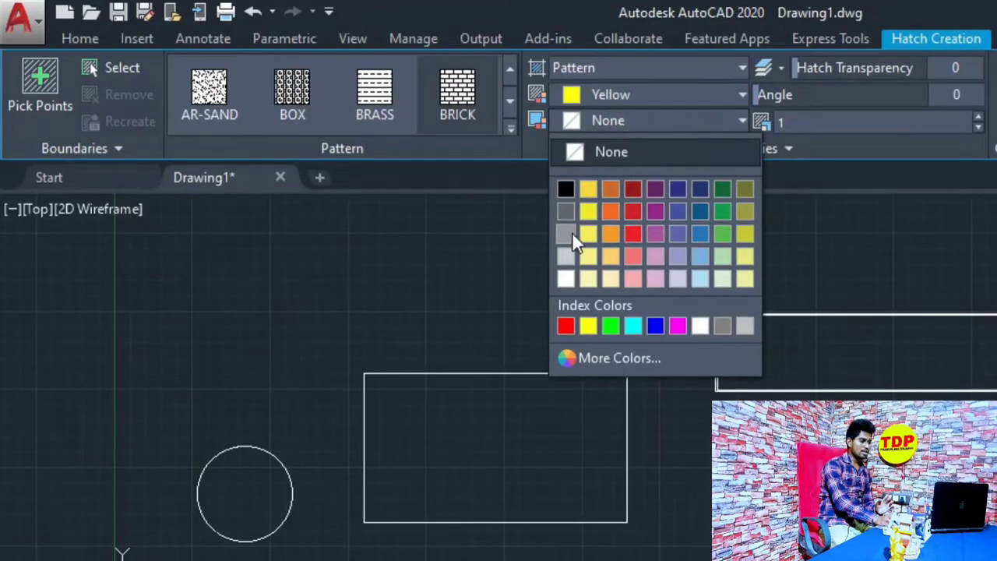
{"action": "left_click", "coordinate": [565, 325]}
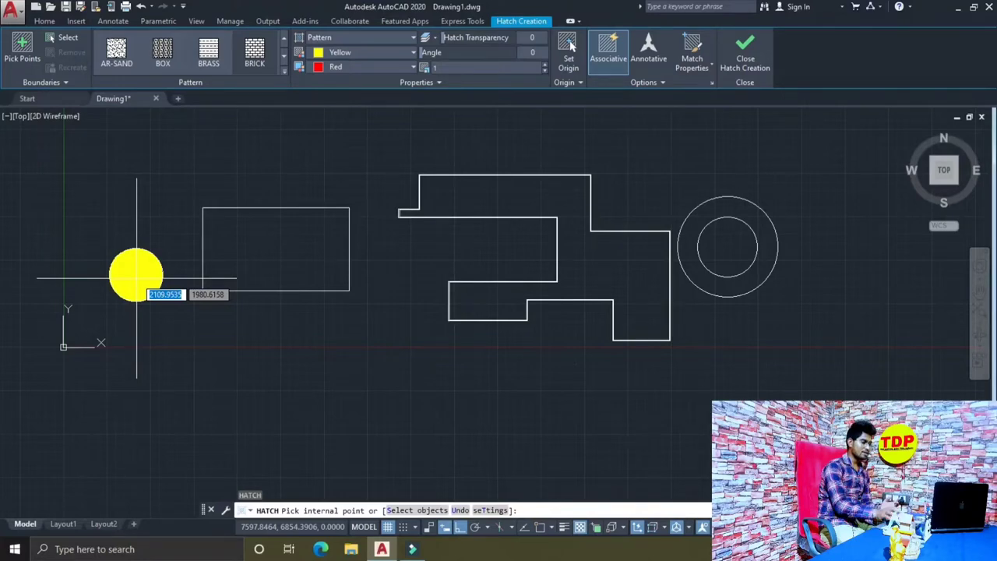
Pick a point inside the small left circle to fill it with the yellow-on-red brick hatch
{"action": "left_click", "coordinate": [137, 277]}
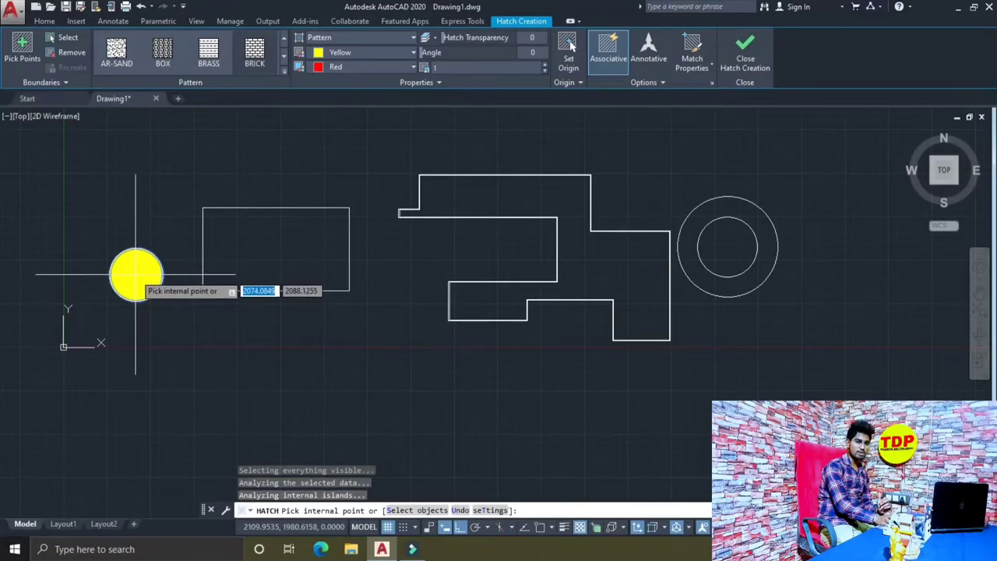
{"action": "scroll", "coordinate": [136, 274], "scroll_direction": "up", "scroll_amount": 4}
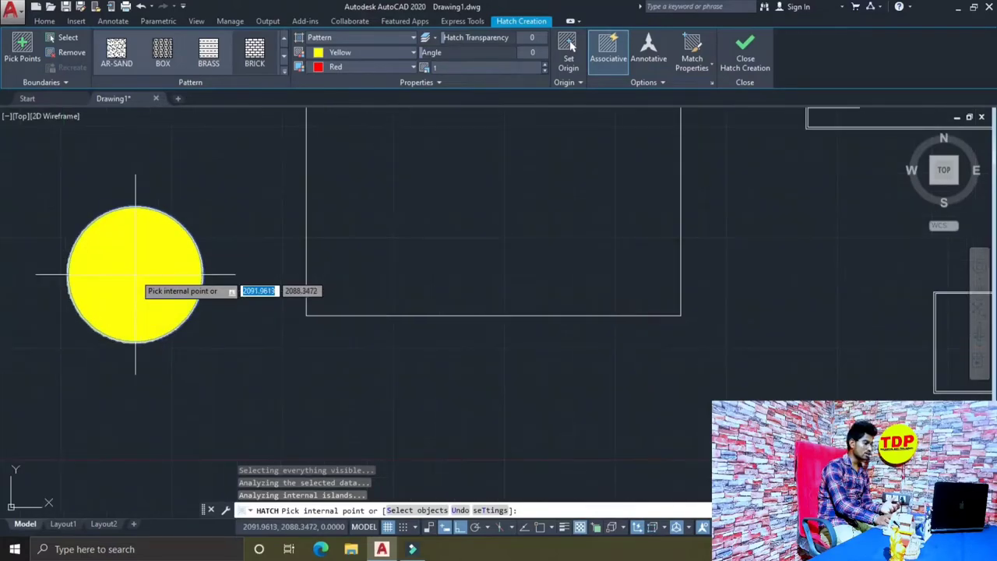
{"action": "scroll", "coordinate": [135, 274], "scroll_direction": "up", "scroll_amount": 2}
{"action": "scroll", "coordinate": [135, 274], "scroll_direction": "up", "scroll_amount": 3}
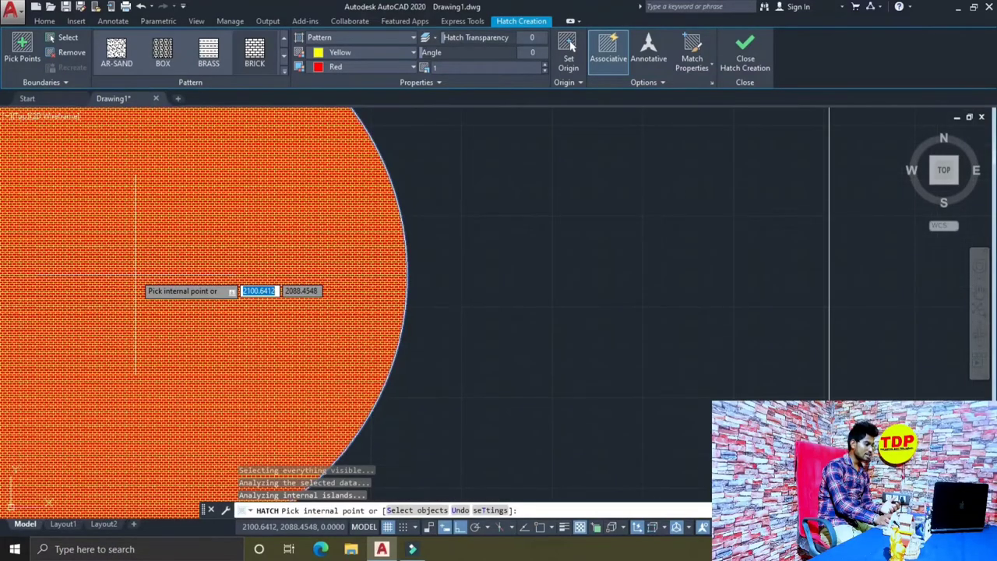
{"action": "middle_click_drag", "start_coordinate": [135, 274], "coordinate": [506, 292]}
{"action": "scroll", "coordinate": [502, 289], "scroll_direction": "up", "scroll_amount": 2}
{"action": "scroll", "coordinate": [488, 280], "scroll_direction": "up", "scroll_amount": 3}
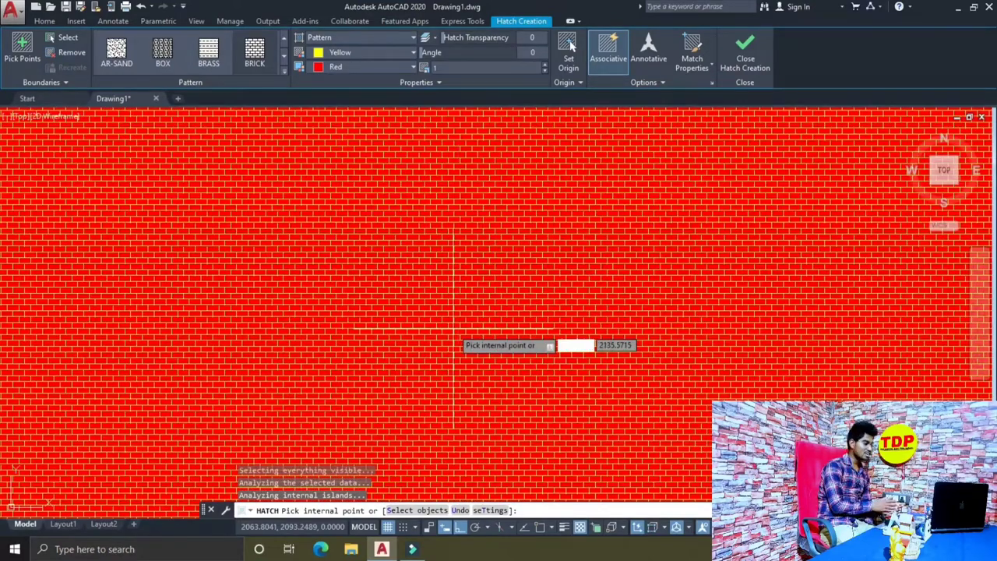
{"action": "scroll", "coordinate": [444, 329], "scroll_direction": "up", "scroll_amount": 2}
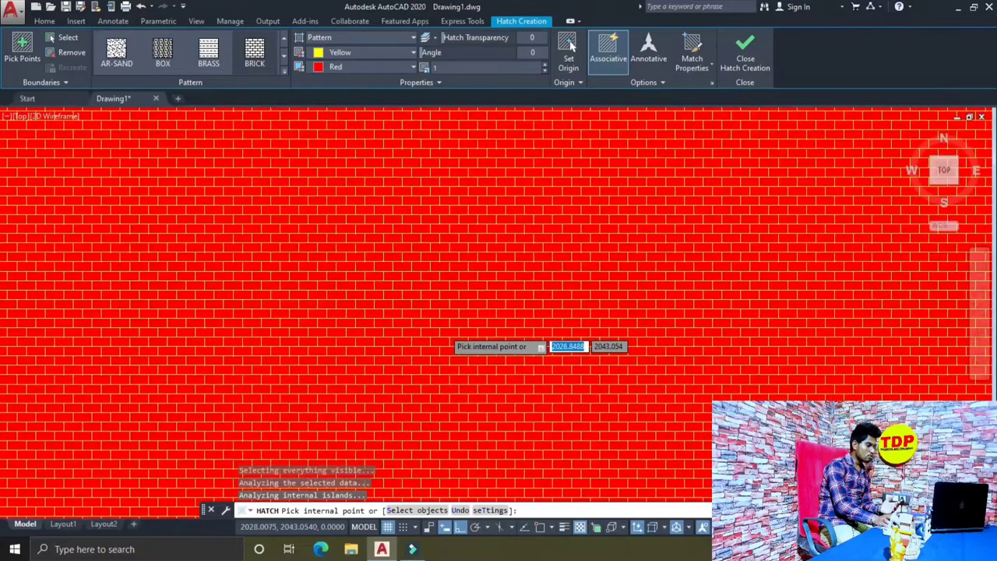
{"action": "scroll", "coordinate": [444, 330], "scroll_direction": "up", "scroll_amount": 2}
{"action": "scroll", "coordinate": [444, 329], "scroll_direction": "up", "scroll_amount": 3}
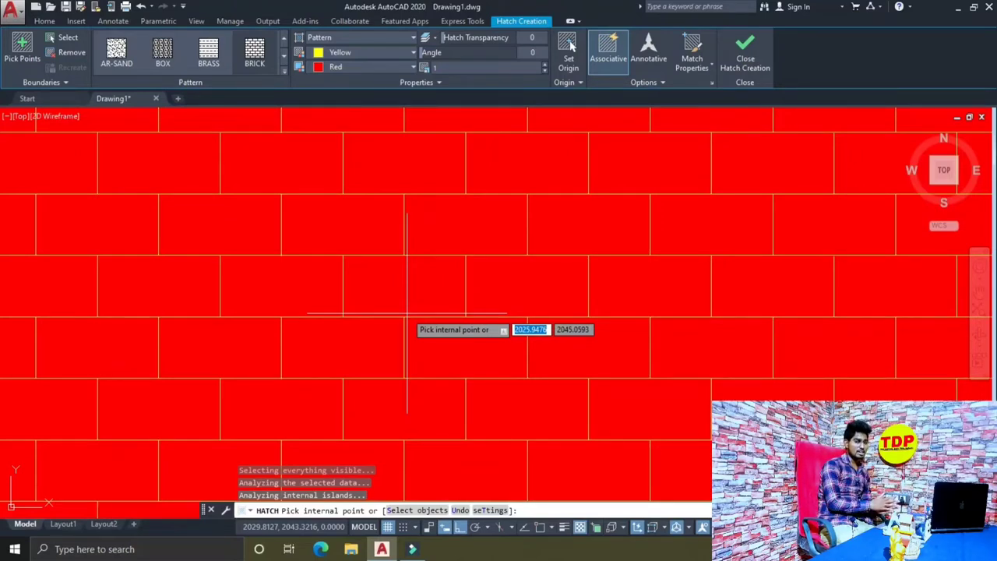
{"action": "scroll", "coordinate": [238, 193], "scroll_direction": "down", "scroll_amount": 3}
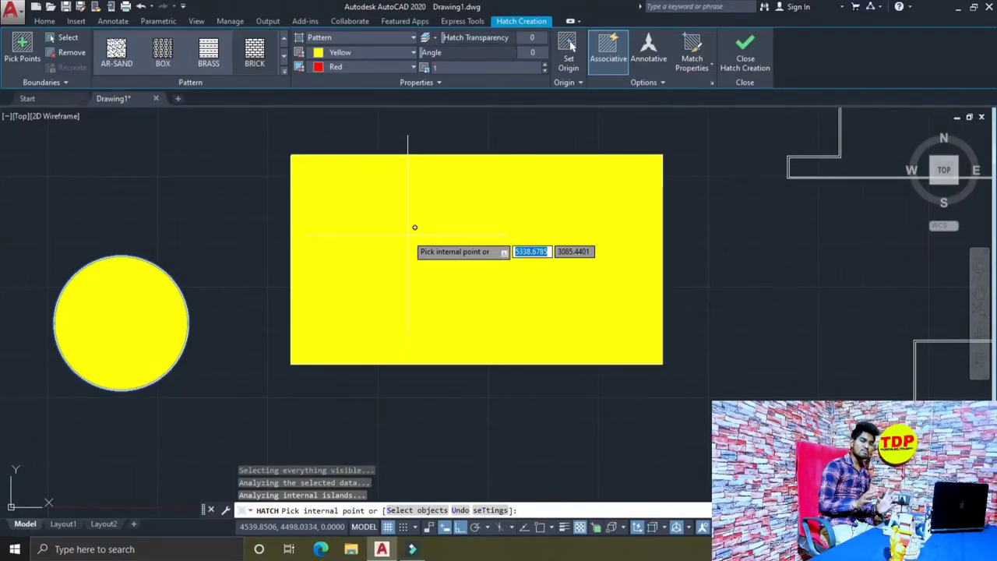
Cancel HATCH with Esc, leaving the rectangle unfilled
{"action": "key", "text": "Escape"}
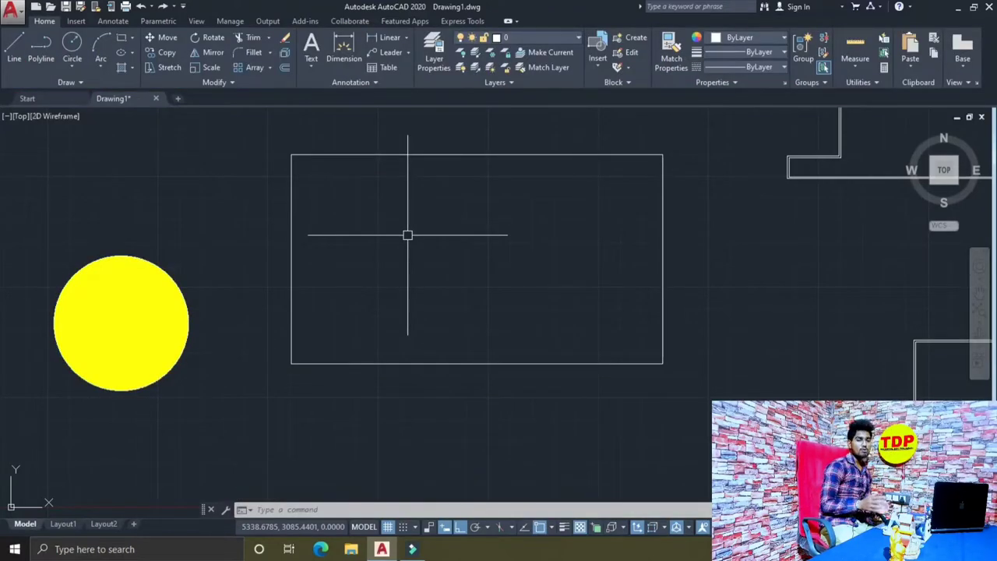
Restart HATCH, set hatch colour Red on a Yellow background, and fill the rectangle
{"action": "right_click", "coordinate": [407, 234]}
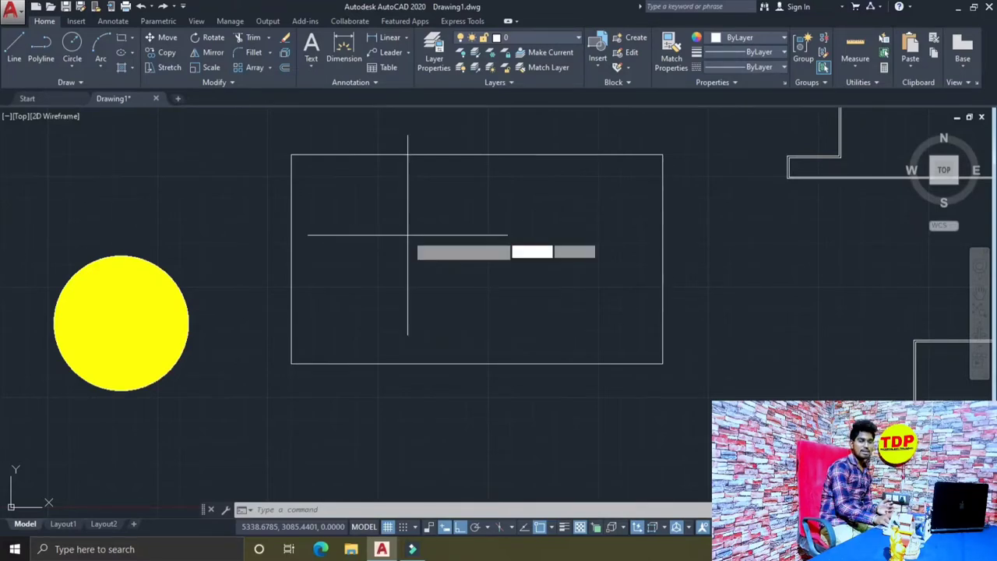
{"action": "key", "text": "Return"}
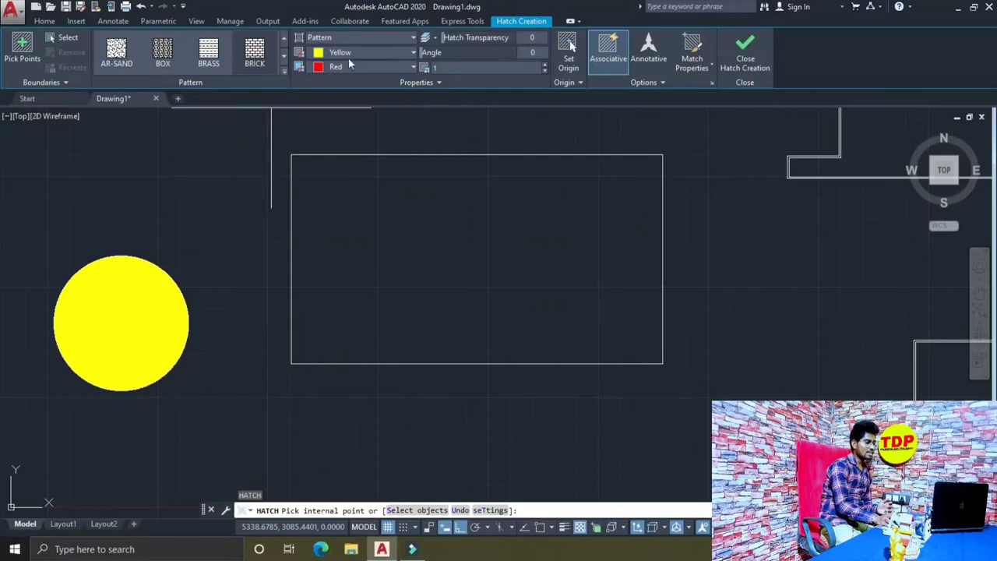
{"action": "left_click", "coordinate": [351, 53]}
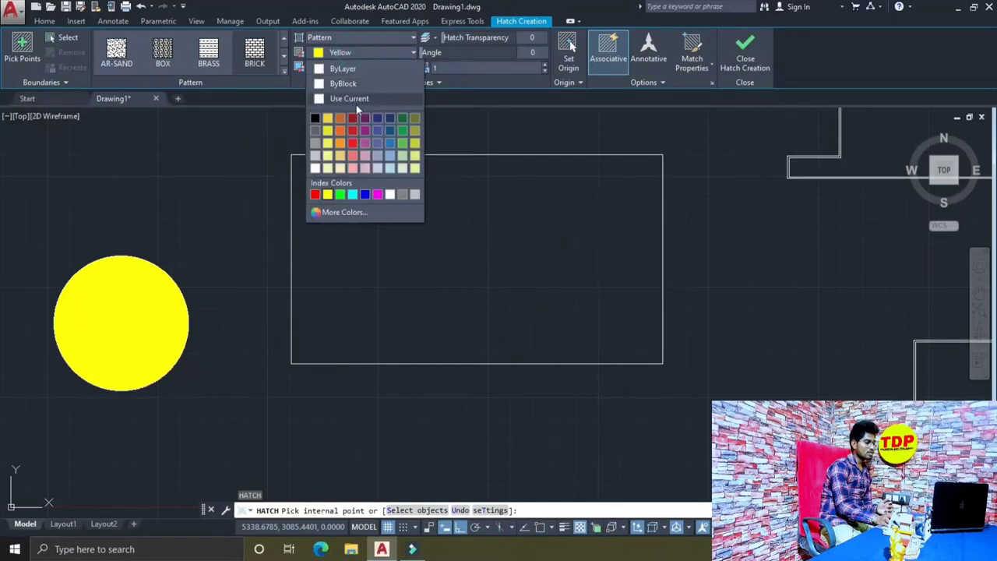
{"action": "left_click", "coordinate": [315, 194]}
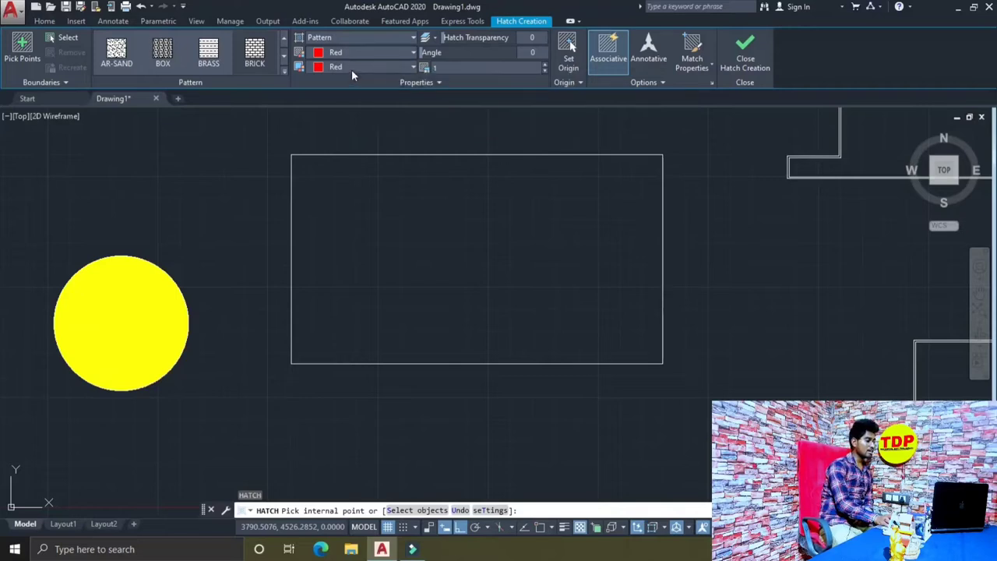
{"action": "left_click", "coordinate": [352, 67]}
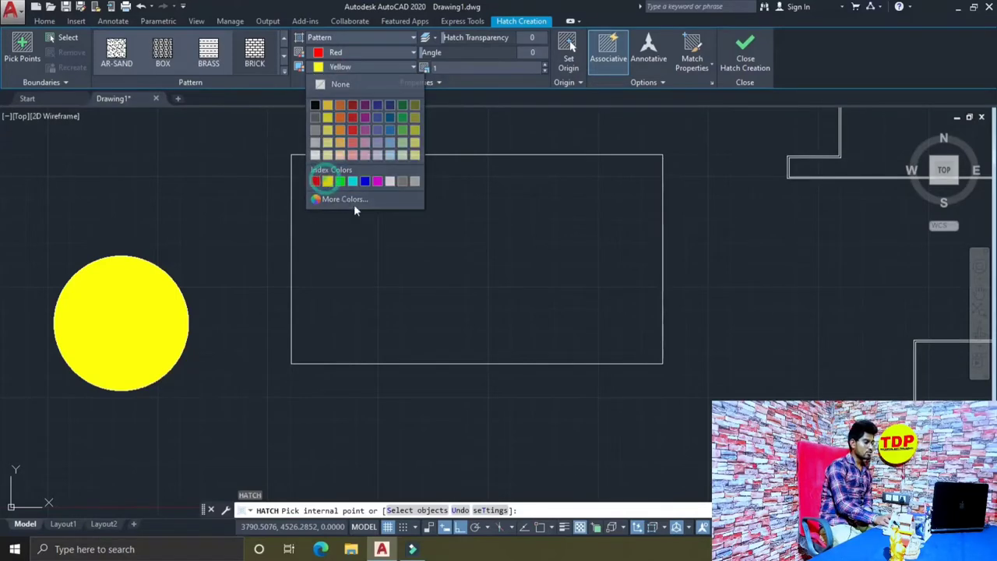
{"action": "left_click", "coordinate": [327, 180]}
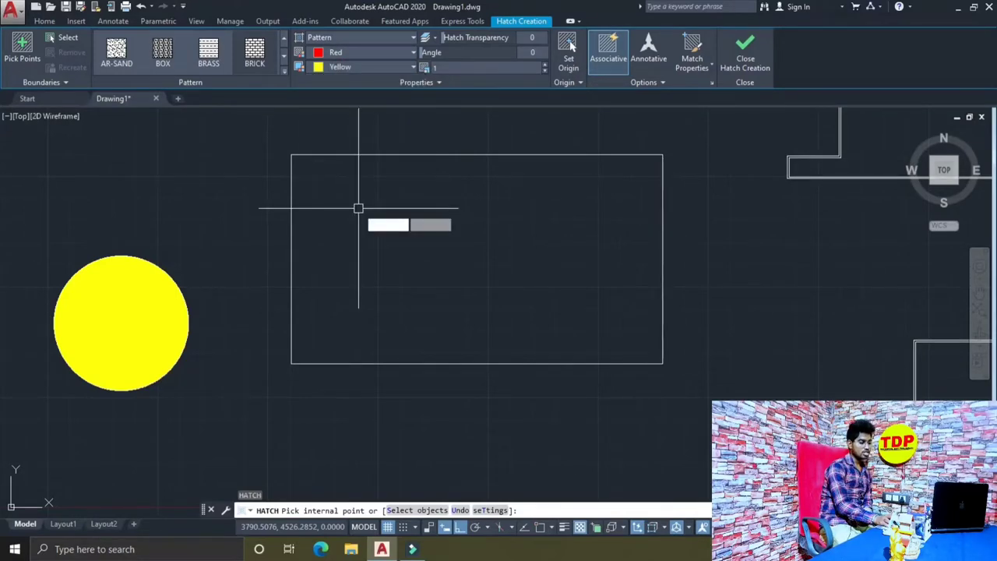
{"action": "left_click", "coordinate": [403, 205]}
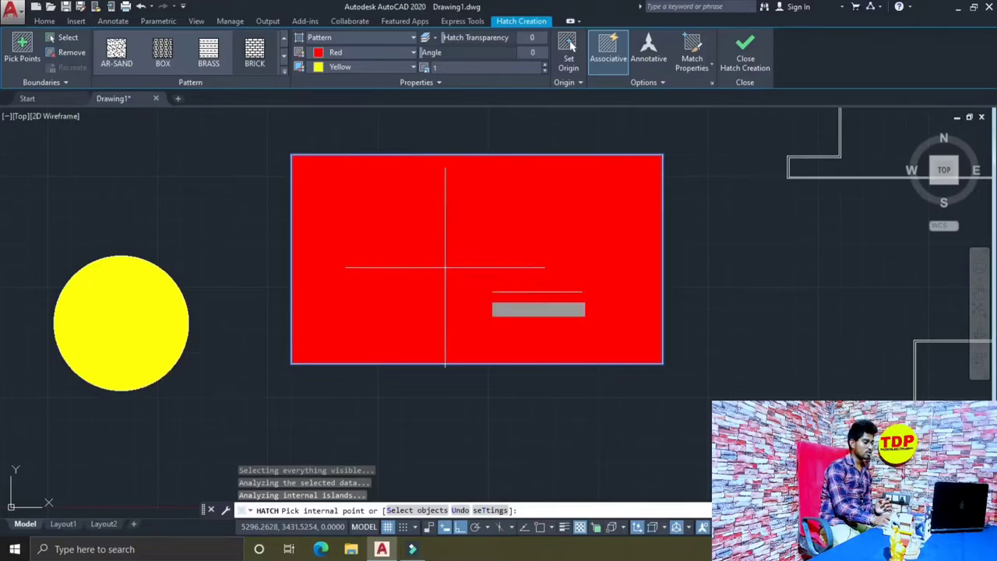
{"action": "scroll", "coordinate": [426, 250], "scroll_direction": "up", "scroll_amount": 2}
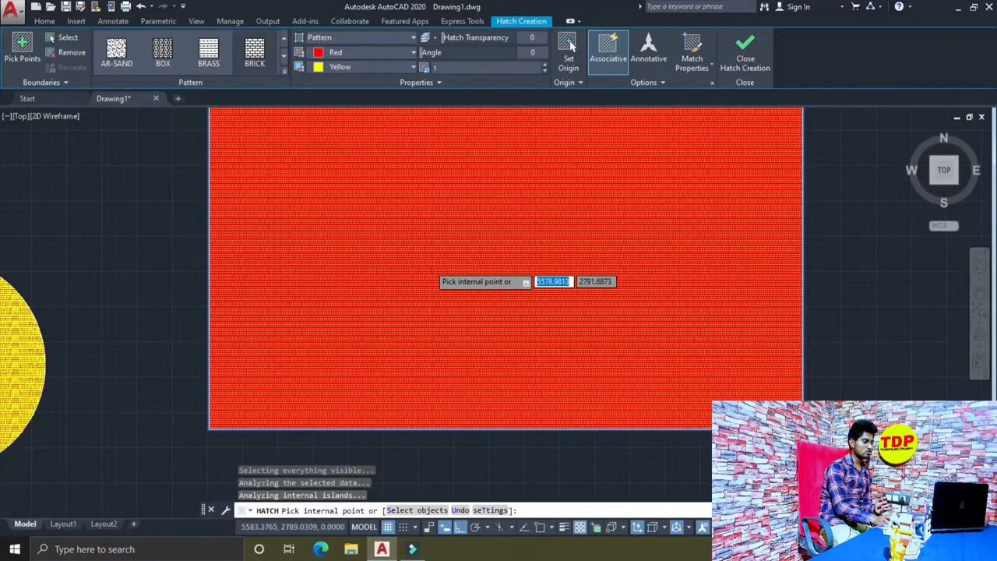
{"action": "scroll", "coordinate": [428, 258], "scroll_direction": "up", "scroll_amount": 3}
{"action": "scroll", "coordinate": [430, 265], "scroll_direction": "up", "scroll_amount": 5}
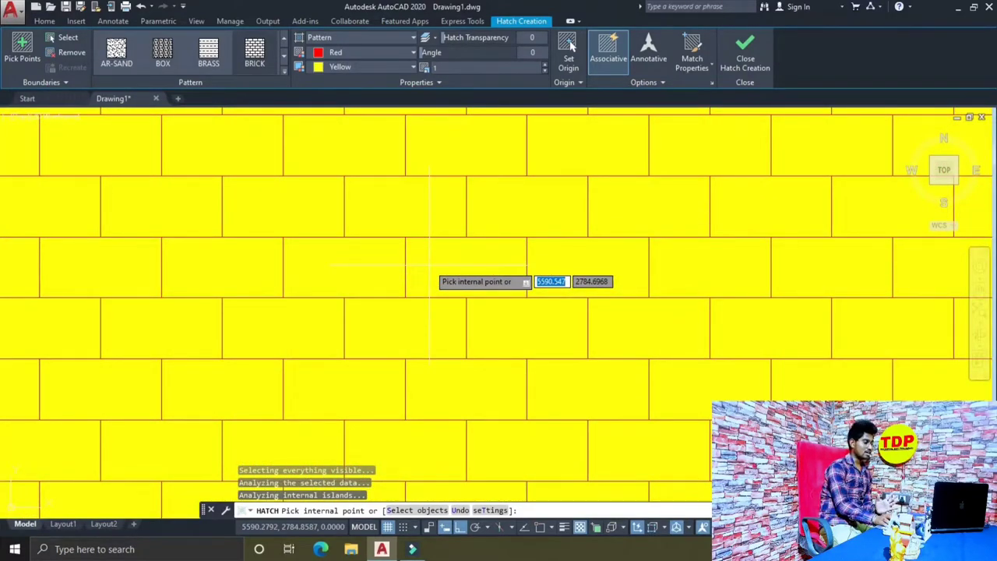
{"action": "scroll", "coordinate": [428, 265], "scroll_direction": "down", "scroll_amount": 2}
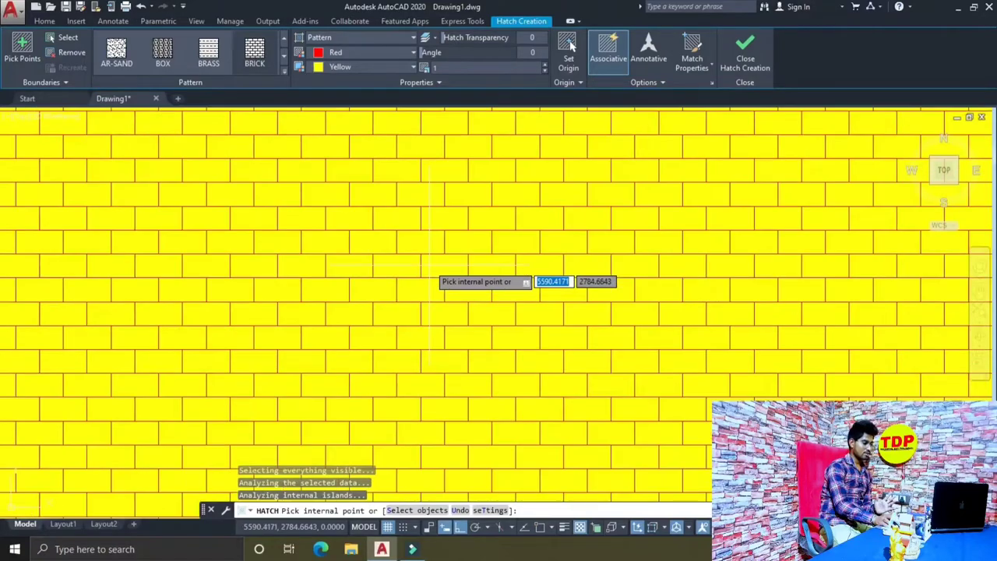
{"action": "scroll", "coordinate": [428, 265], "scroll_direction": "down", "scroll_amount": 2}
{"action": "scroll", "coordinate": [275, 334], "scroll_direction": "down", "scroll_amount": 5}
{"action": "middle_click_drag", "start_coordinate": [276, 334], "coordinate": [259, 327]}
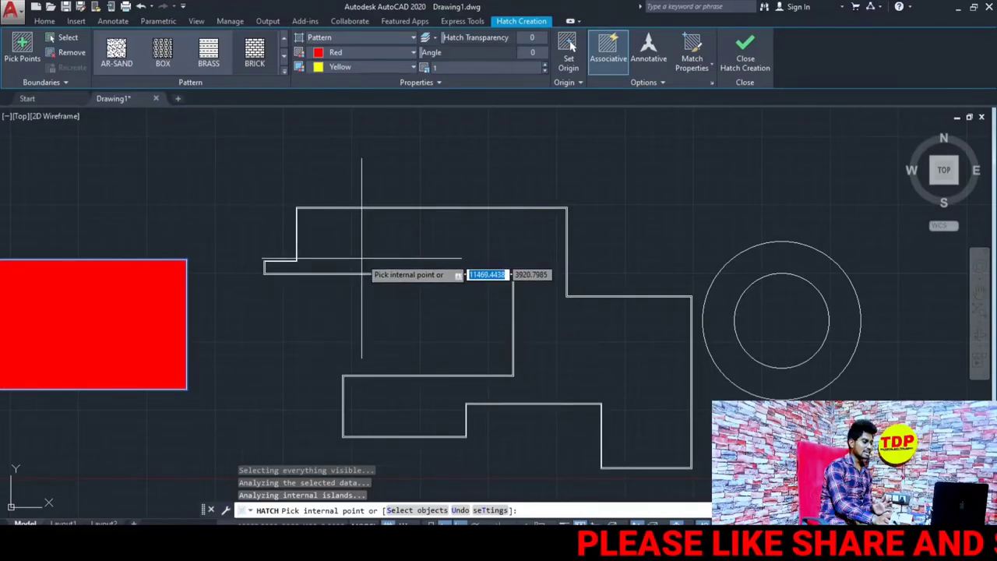
Pick two points inside the stepped outline to give it the same red brick hatch
{"action": "left_click", "coordinate": [362, 260]}
{"action": "left_click", "coordinate": [367, 232]}
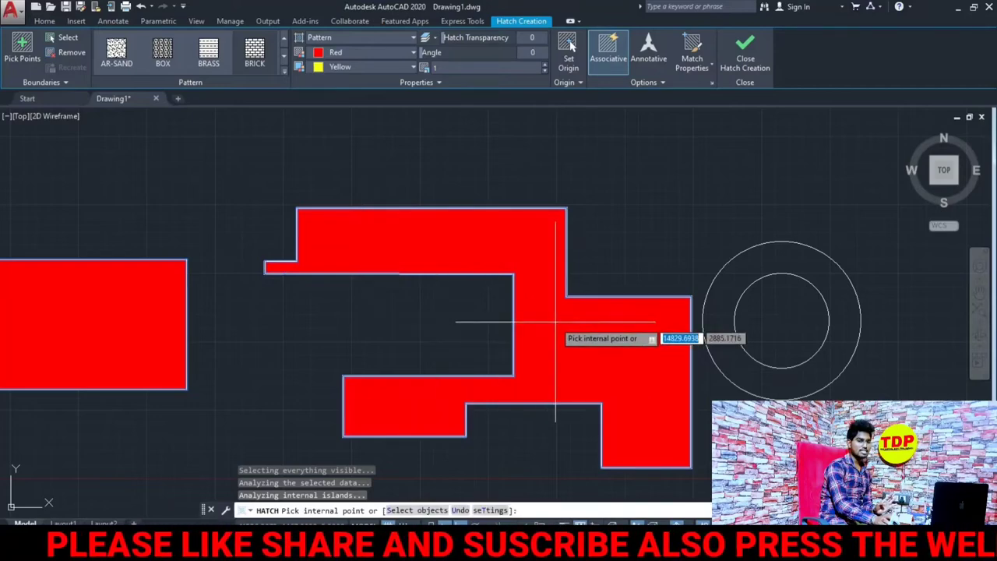
{"action": "middle_click_drag", "start_coordinate": [617, 239], "coordinate": [451, 219]}
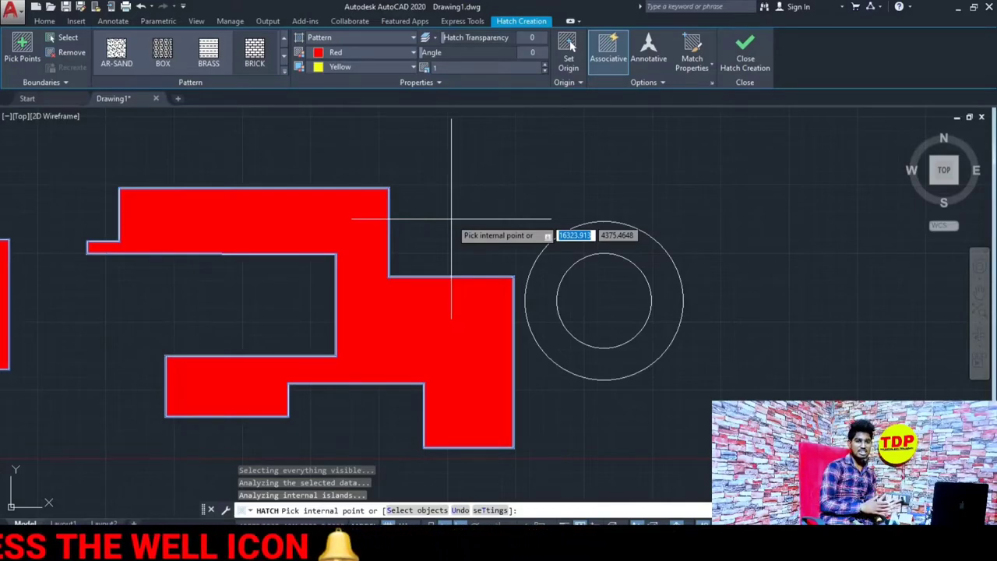
End the current hatch, restart HATCH with H, and choose the HONEY pattern
{"action": "key", "text": "Escape"}
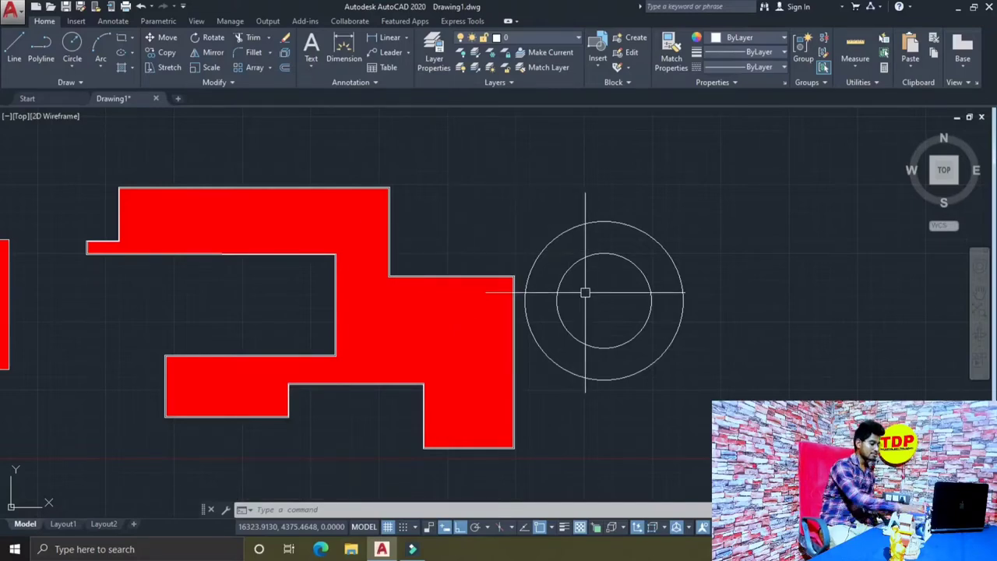
{"action": "type", "text": "H"}
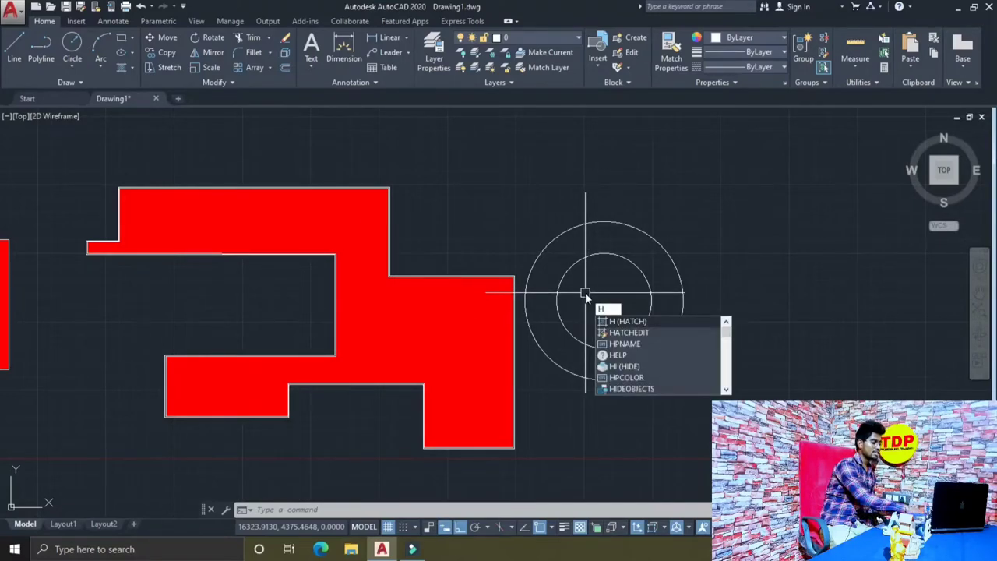
{"action": "key", "text": "Return"}
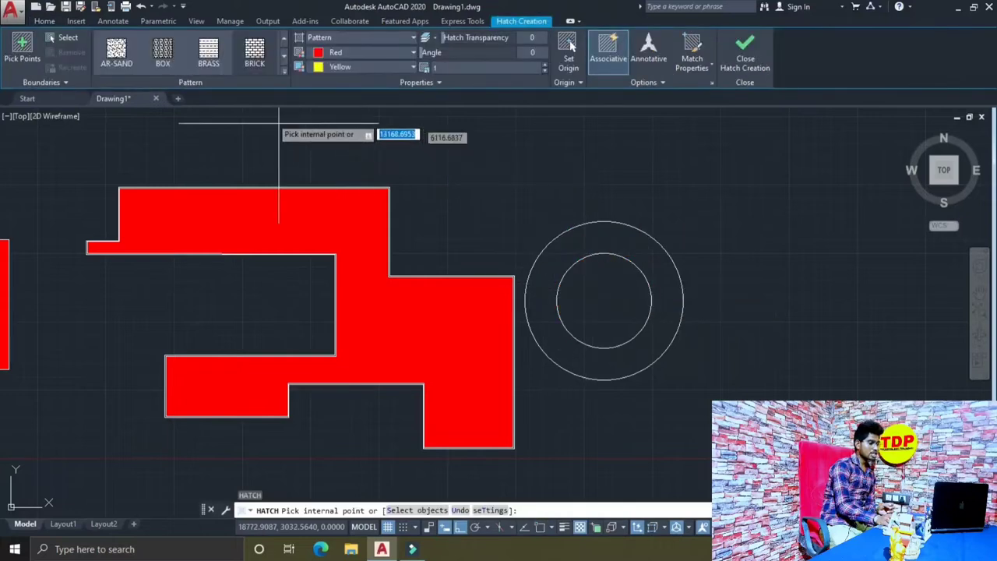
{"action": "left_click", "coordinate": [282, 72]}
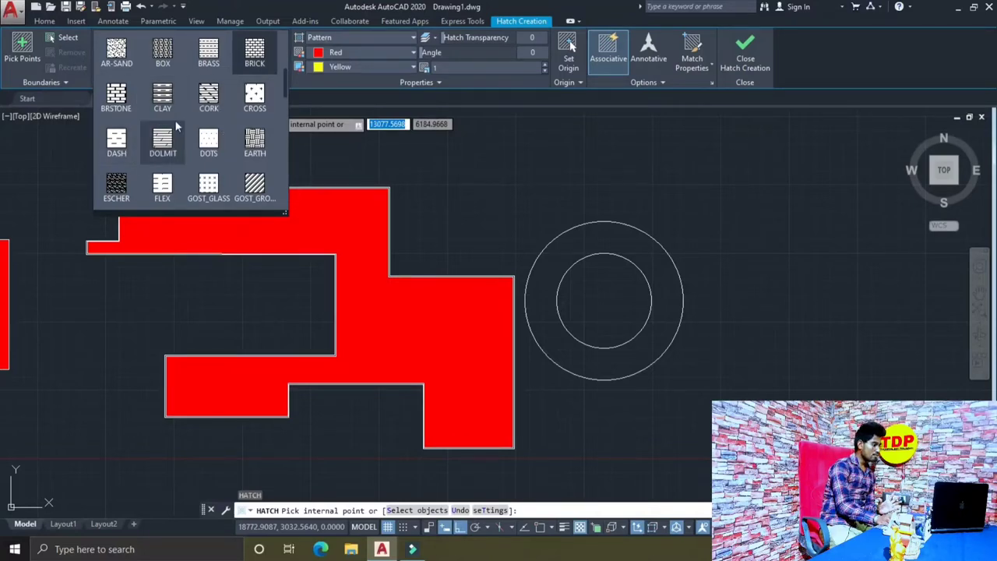
{"action": "left_click_drag", "start_coordinate": [284, 79], "coordinate": [285, 125]}
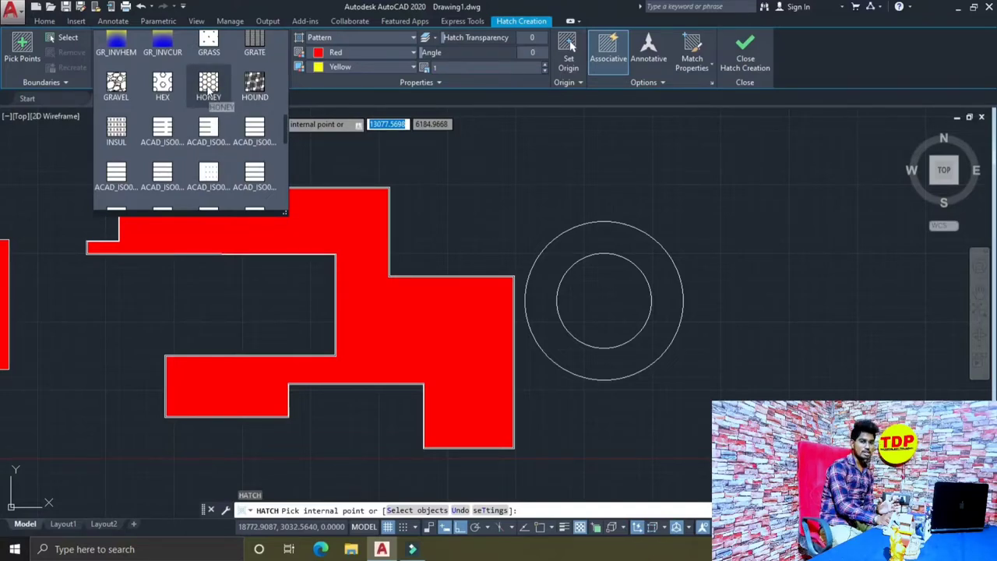
{"action": "left_click", "coordinate": [207, 84]}
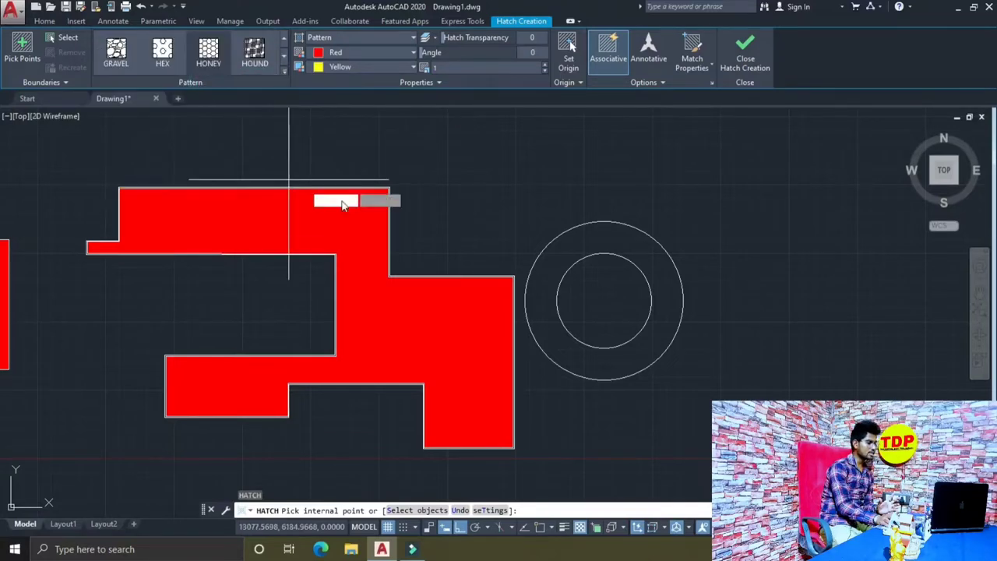
Fill the inner circle with HONEY, switching the hatch colour to Green over Yellow
{"action": "left_click", "coordinate": [601, 298]}
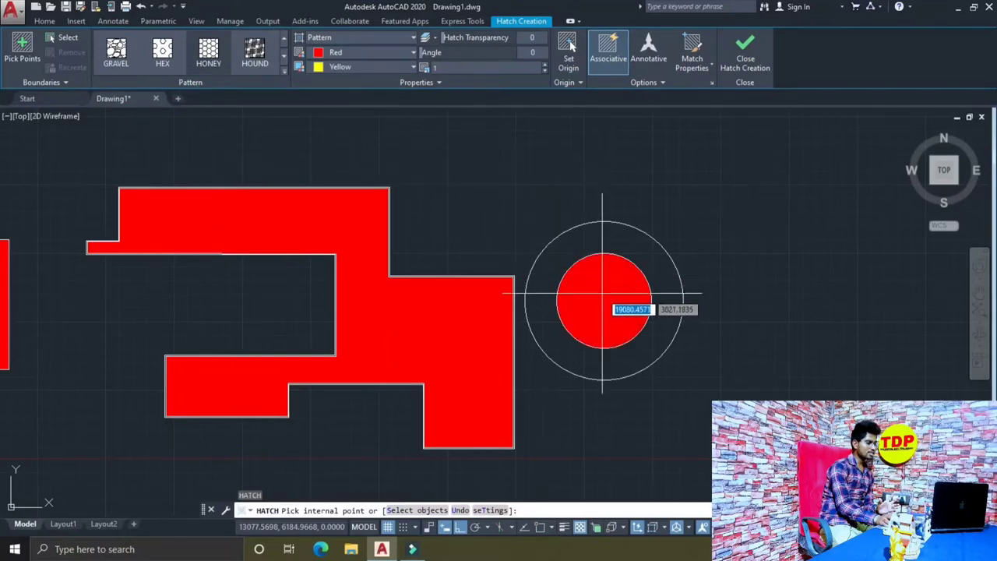
{"action": "left_click", "coordinate": [350, 52]}
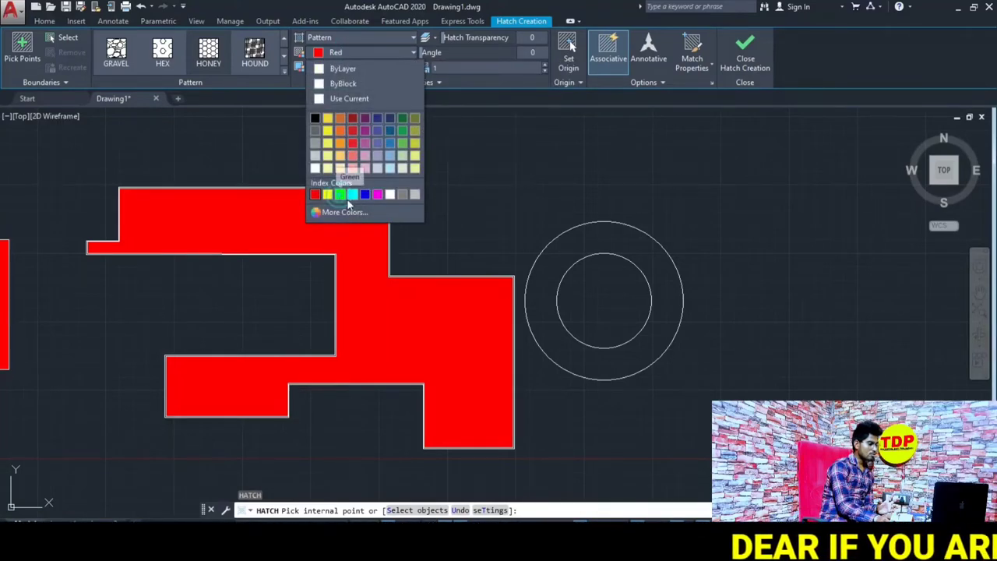
{"action": "left_click", "coordinate": [339, 194]}
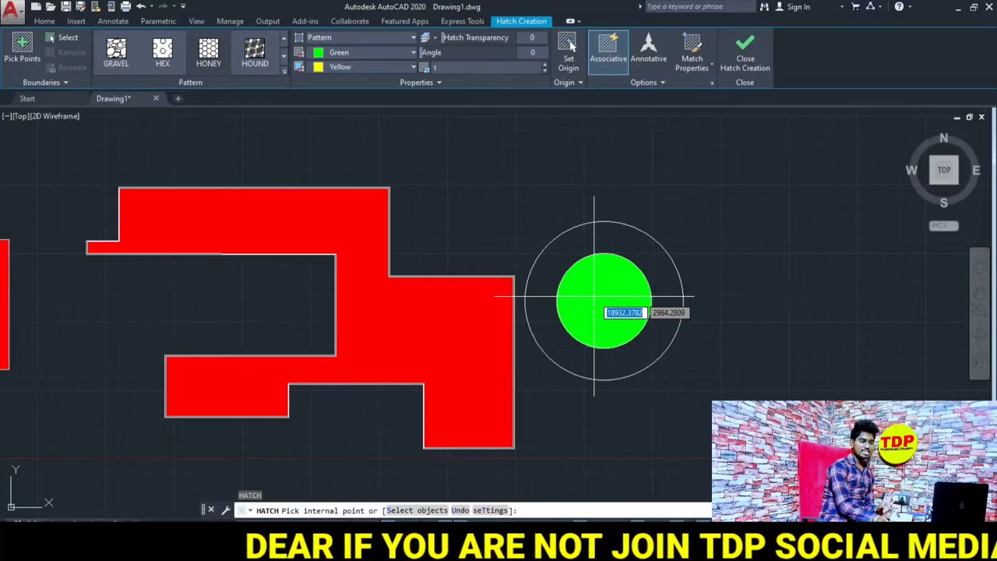
{"action": "left_click", "coordinate": [594, 296]}
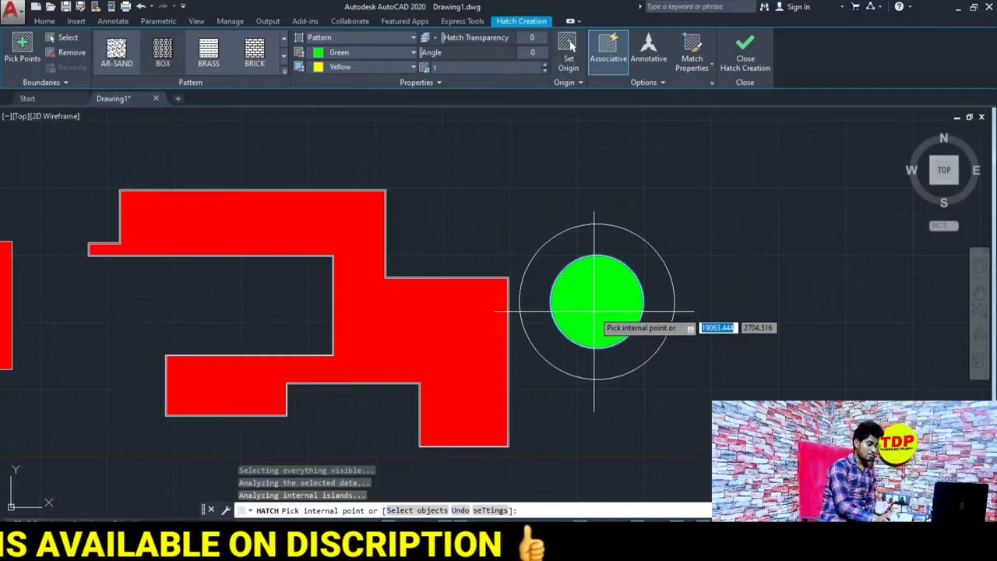
Zoom and pan so the green-filled circle and the red shape beside it are centred in view
{"action": "scroll", "coordinate": [594, 312], "scroll_direction": "up", "scroll_amount": 3}
{"action": "scroll", "coordinate": [594, 312], "scroll_direction": "up", "scroll_amount": 2}
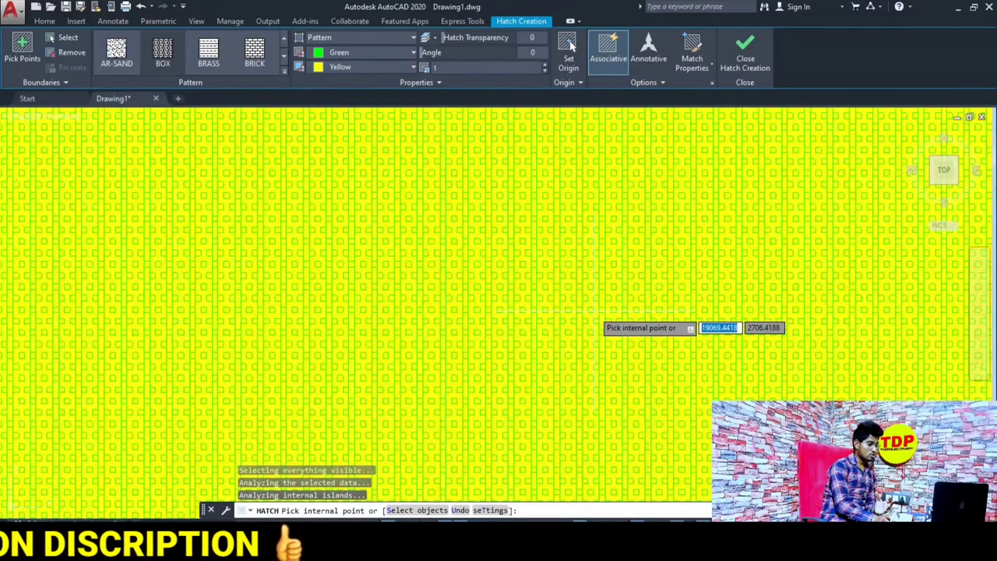
{"action": "scroll", "coordinate": [594, 311], "scroll_direction": "up", "scroll_amount": 2}
{"action": "scroll", "coordinate": [514, 280], "scroll_direction": "up", "scroll_amount": 2}
{"action": "scroll", "coordinate": [501, 321], "scroll_direction": "up", "scroll_amount": 2}
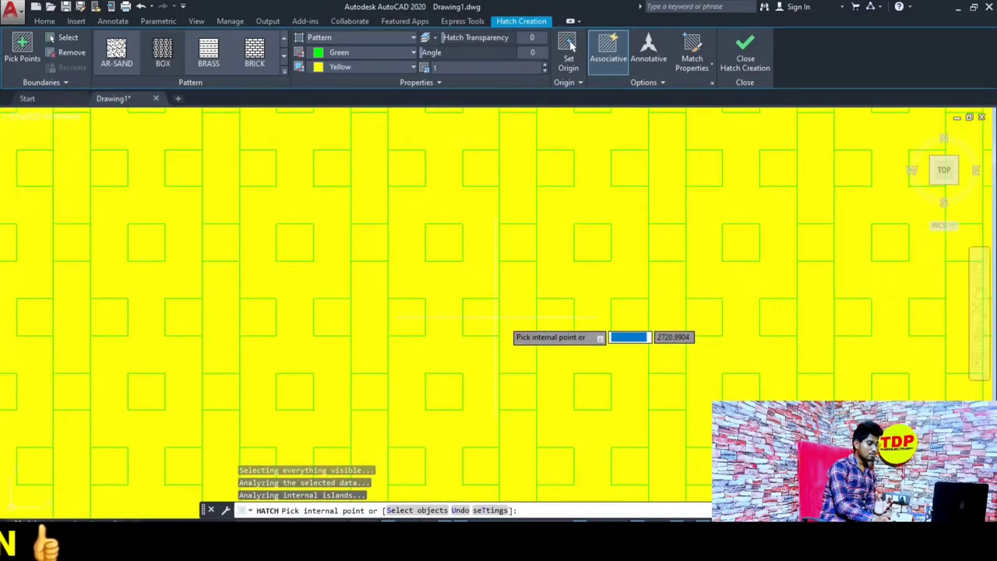
{"action": "scroll", "coordinate": [431, 342], "scroll_direction": "up", "scroll_amount": 1}
{"action": "scroll", "coordinate": [446, 317], "scroll_direction": "down", "scroll_amount": 1}
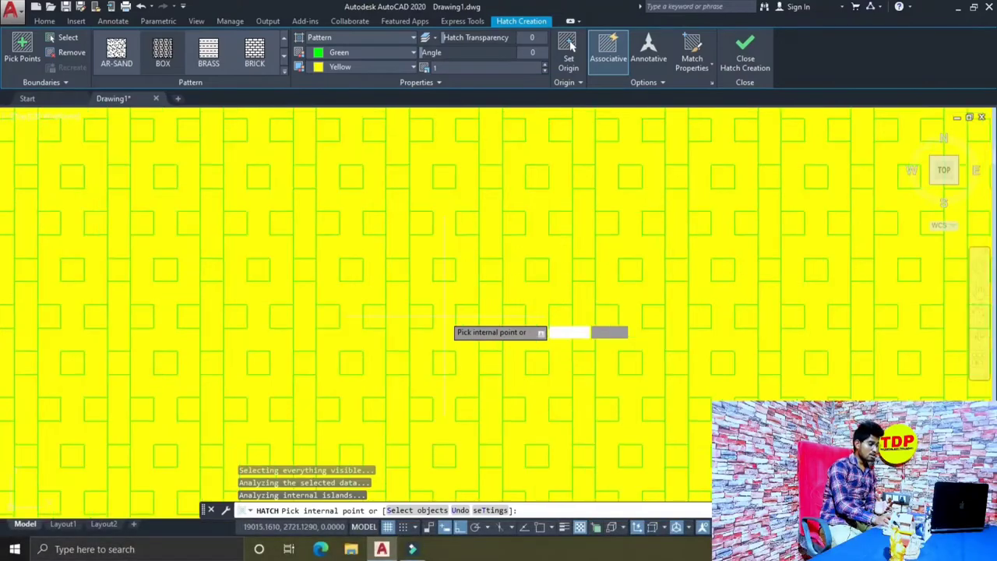
{"action": "scroll", "coordinate": [450, 318], "scroll_direction": "down", "scroll_amount": 1}
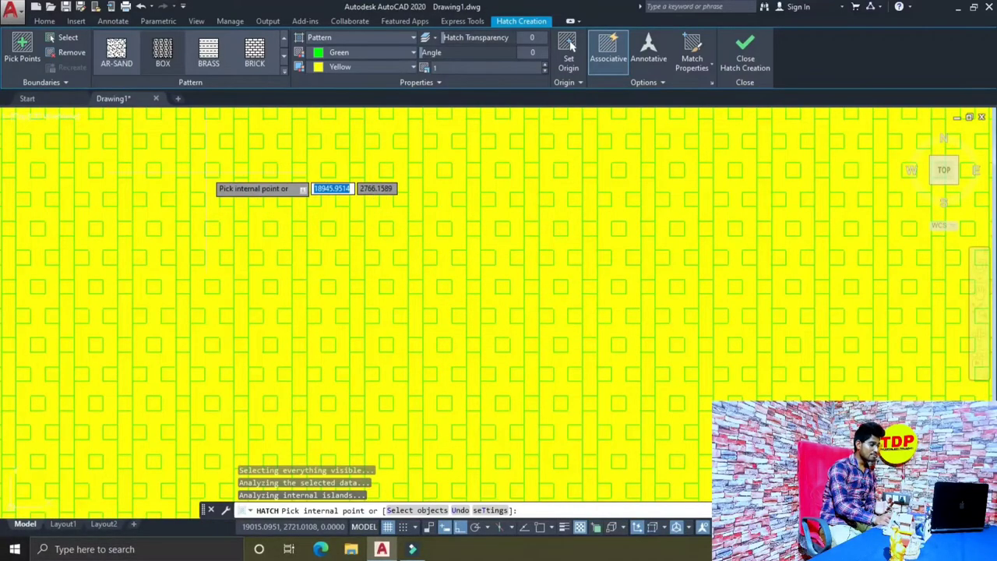
{"action": "scroll", "coordinate": [409, 320], "scroll_direction": "down", "scroll_amount": 1}
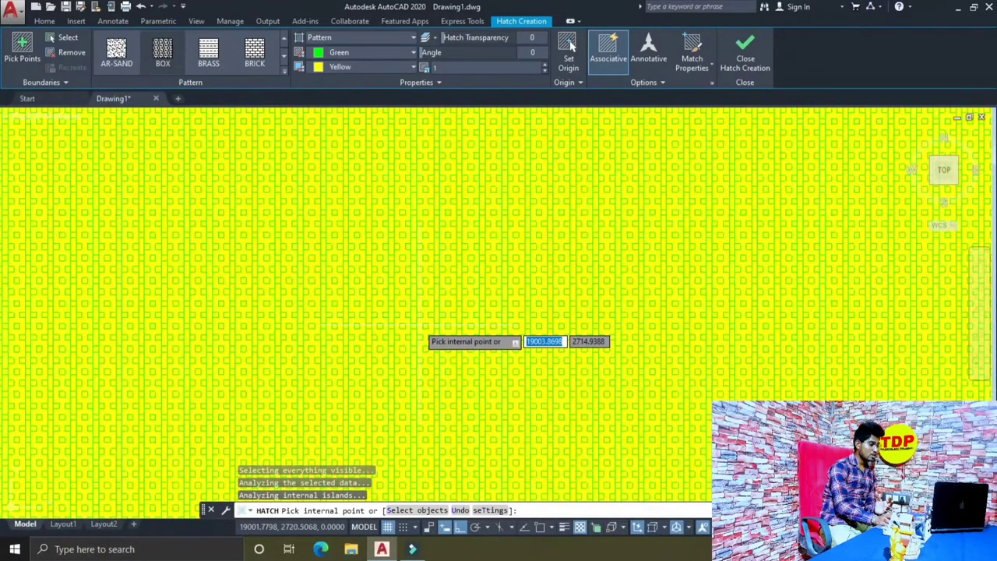
{"action": "scroll", "coordinate": [425, 323], "scroll_direction": "down", "scroll_amount": 2}
{"action": "scroll", "coordinate": [476, 308], "scroll_direction": "down", "scroll_amount": 1}
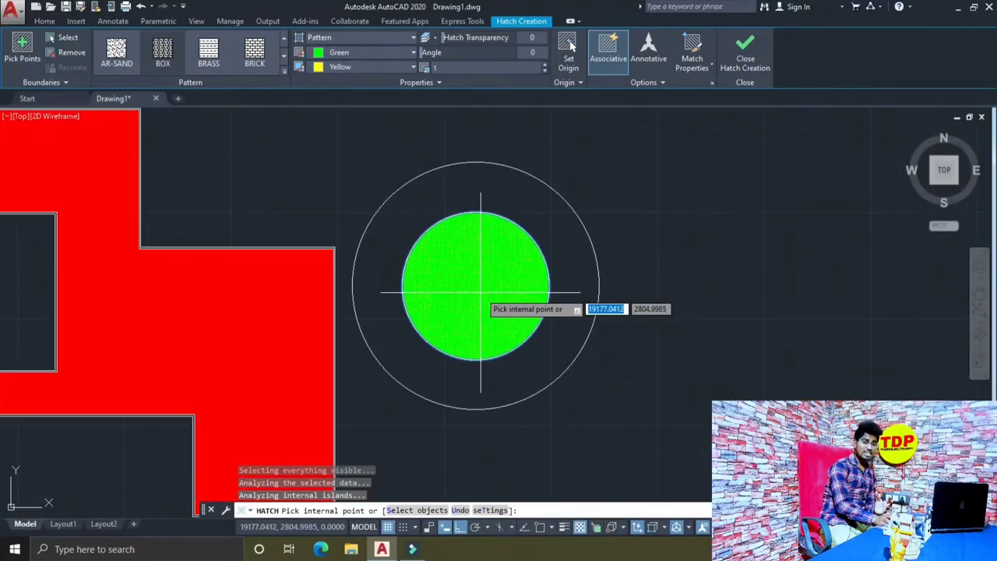
{"action": "middle_click_drag", "start_coordinate": [479, 292], "coordinate": [529, 359]}
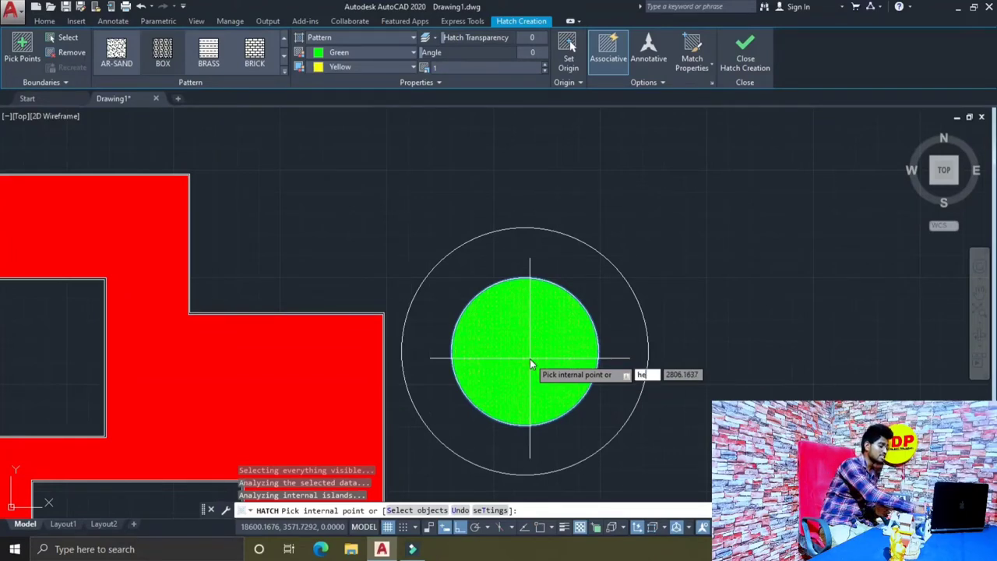
Open Hatch Edit on the circle's green Predefined BOX hatch
{"action": "double_click", "coordinate": [530, 358]}
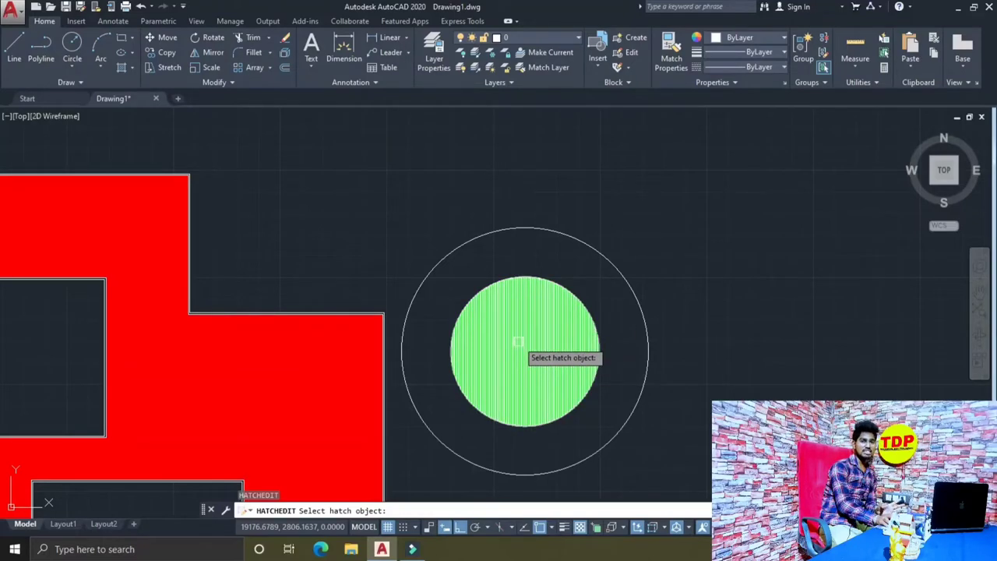
{"action": "left_click", "coordinate": [518, 341]}
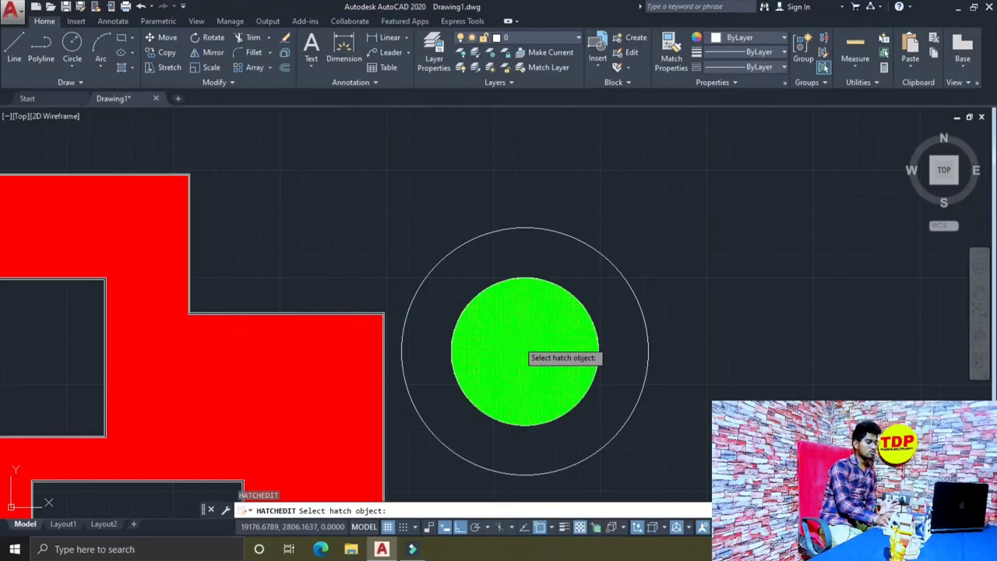
{"action": "left_click", "coordinate": [512, 344]}
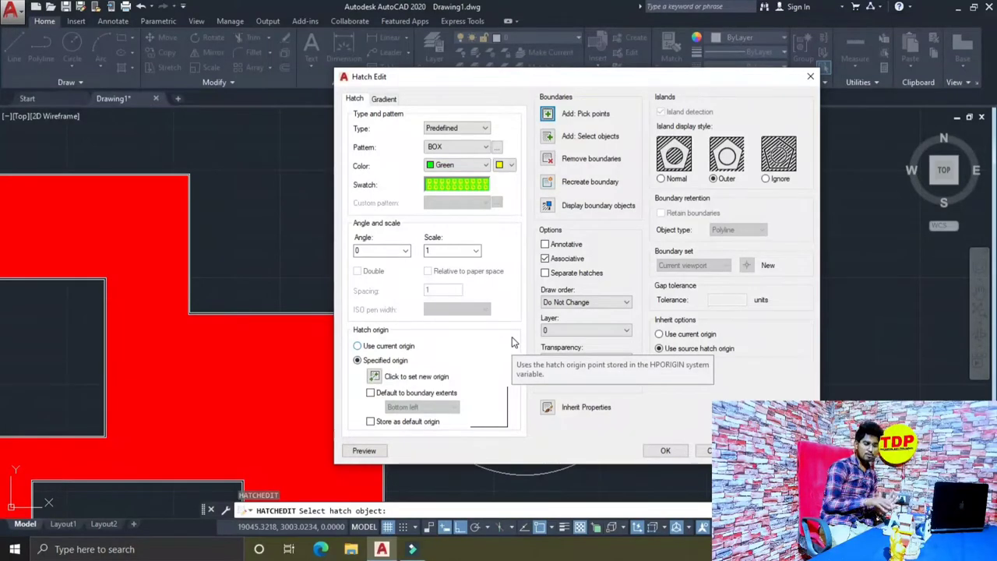
Change the circle hatch to Predefined CROSS in Cyan on a Green background, then show pattern previews
{"action": "left_click", "coordinate": [461, 131]}
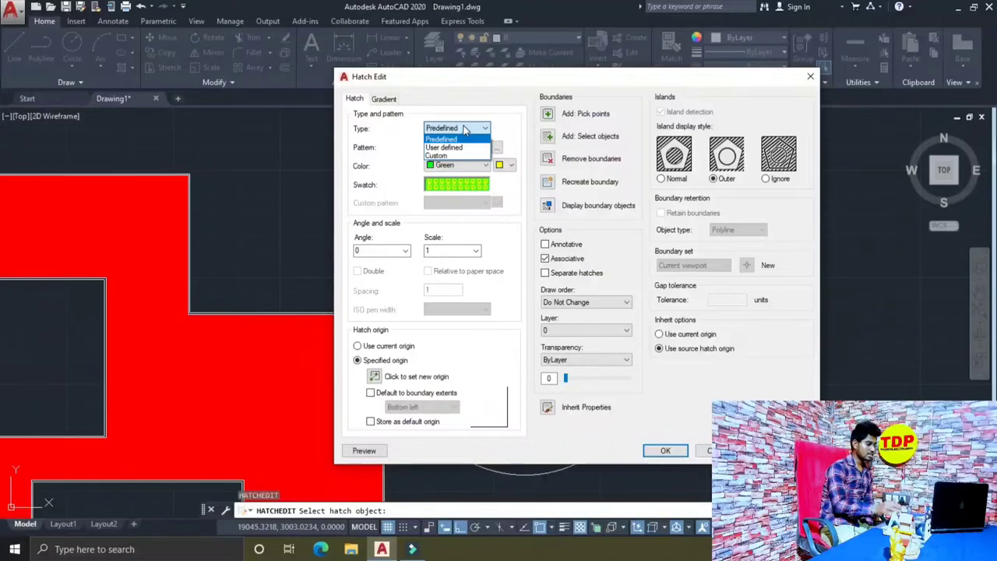
{"action": "left_click", "coordinate": [461, 138]}
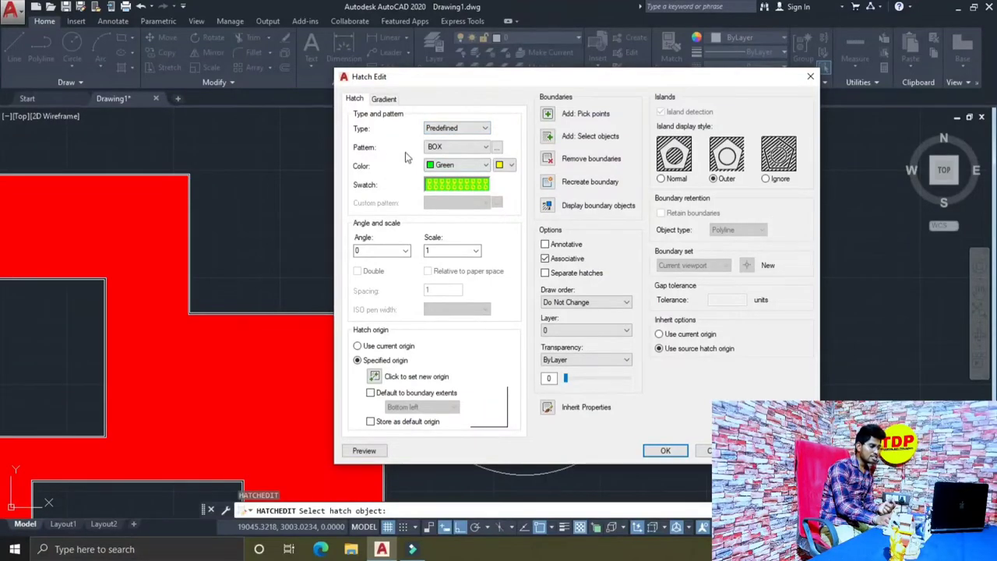
{"action": "left_click", "coordinate": [457, 151]}
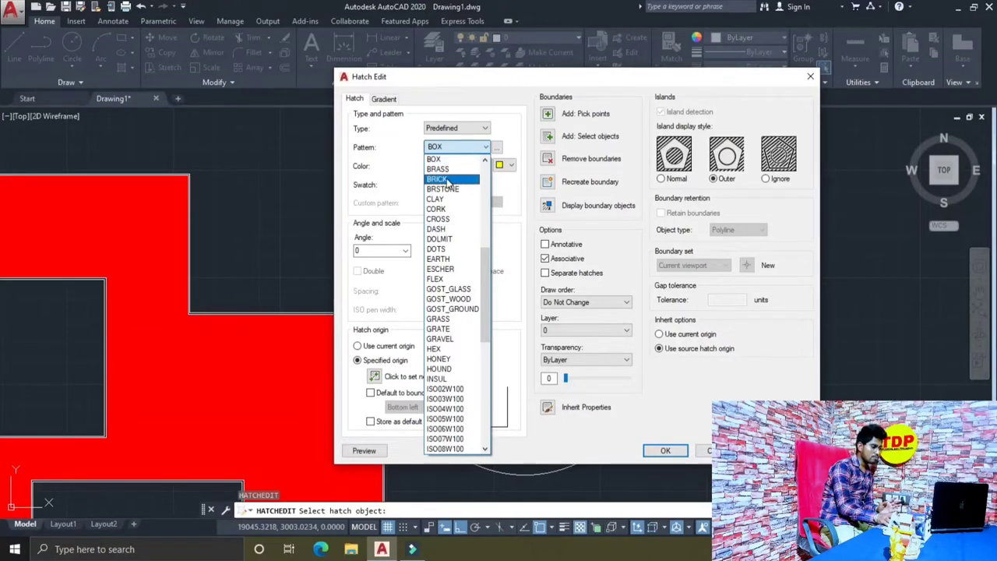
{"action": "left_click", "coordinate": [441, 219]}
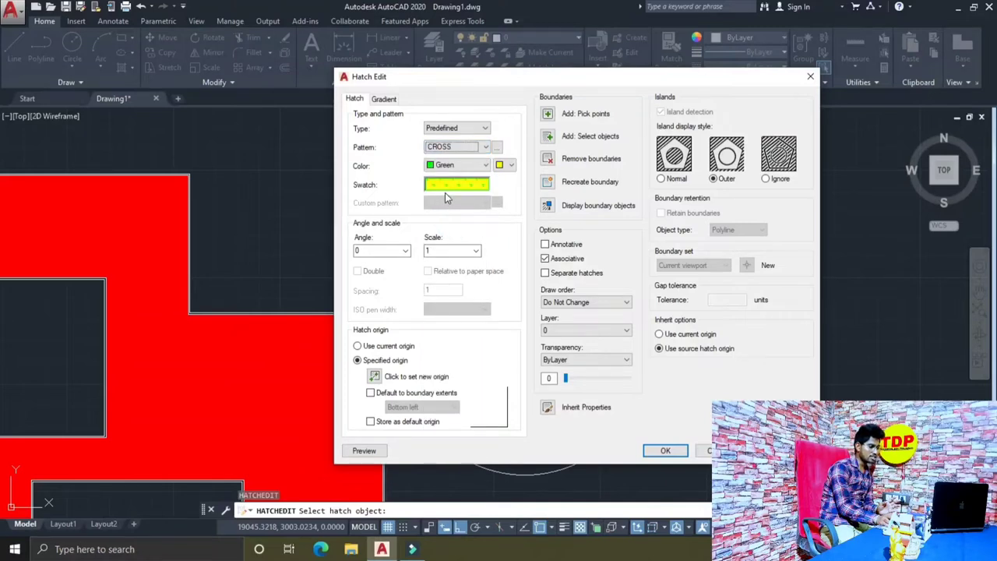
{"action": "left_click", "coordinate": [458, 165]}
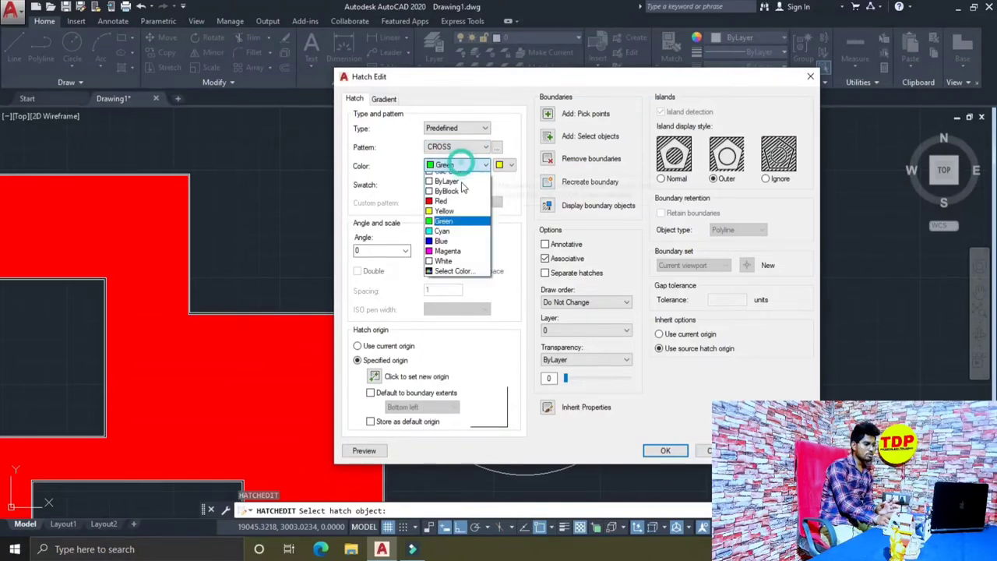
{"action": "left_click", "coordinate": [443, 238]}
{"action": "left_click", "coordinate": [506, 165]}
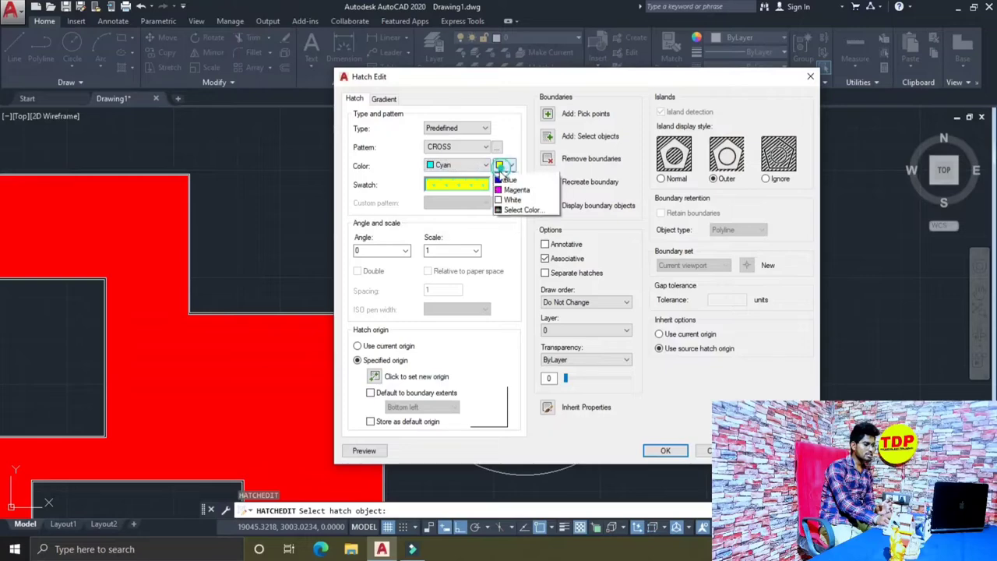
{"action": "left_click", "coordinate": [512, 207]}
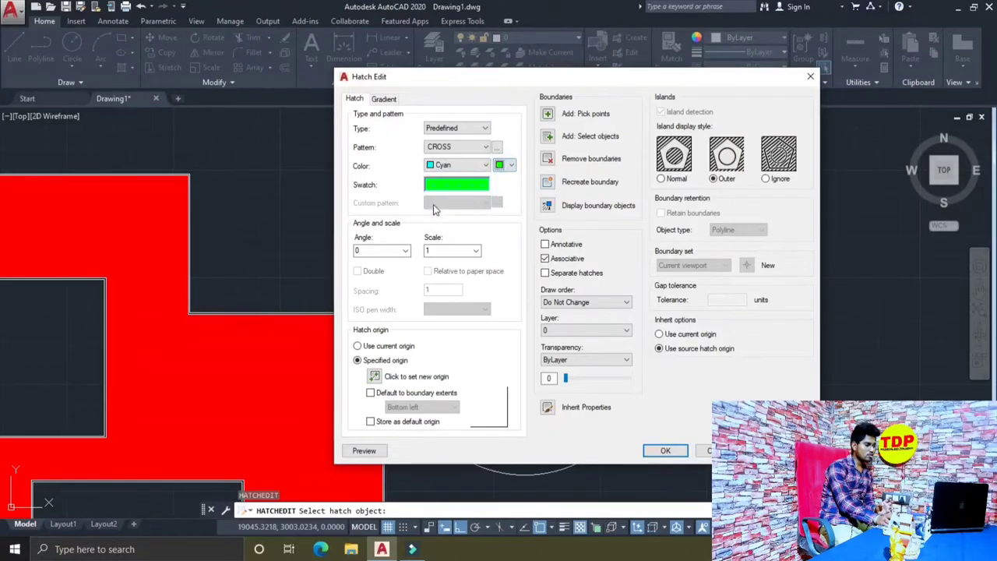
{"action": "left_click", "coordinate": [457, 186]}
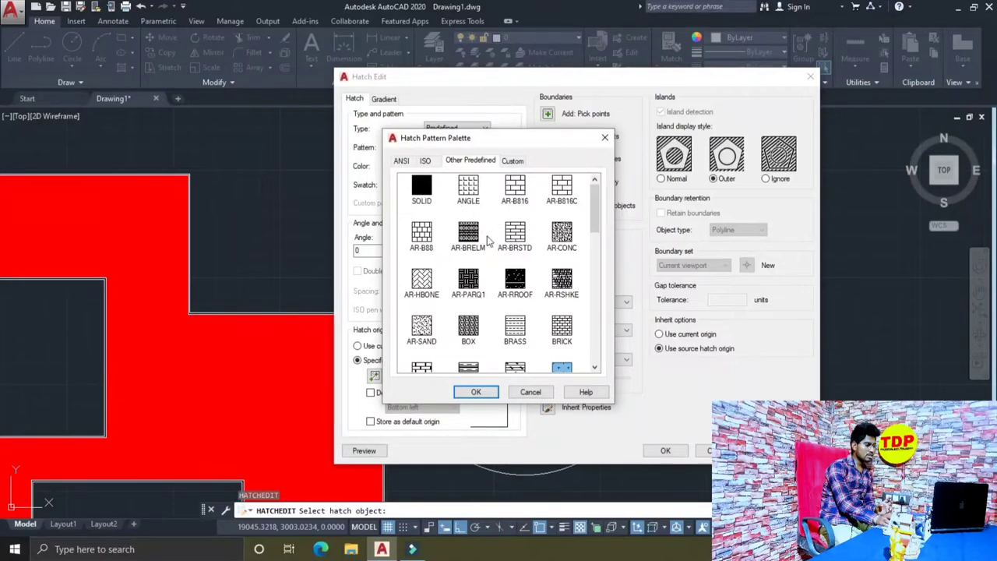
Choose AR-HBONE from the Hatch Pattern Palette and set the hatch scale to 1
{"action": "scroll", "coordinate": [478, 237], "scroll_direction": "down", "scroll_amount": 3}
{"action": "scroll", "coordinate": [492, 263], "scroll_direction": "down", "scroll_amount": 2}
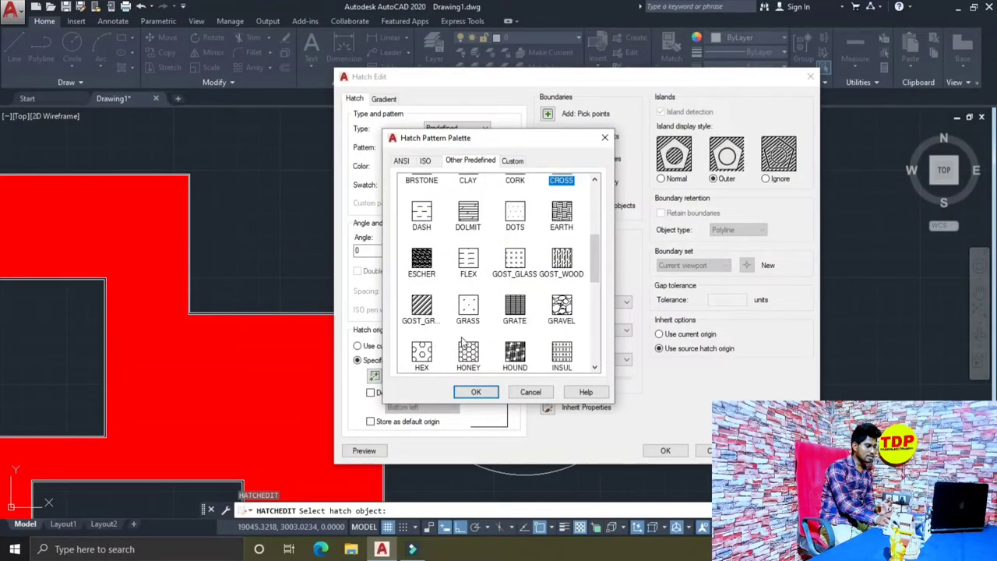
{"action": "scroll", "coordinate": [470, 304], "scroll_direction": "down", "scroll_amount": 3}
{"action": "scroll", "coordinate": [469, 304], "scroll_direction": "down", "scroll_amount": 2}
{"action": "scroll", "coordinate": [470, 304], "scroll_direction": "up", "scroll_amount": 7}
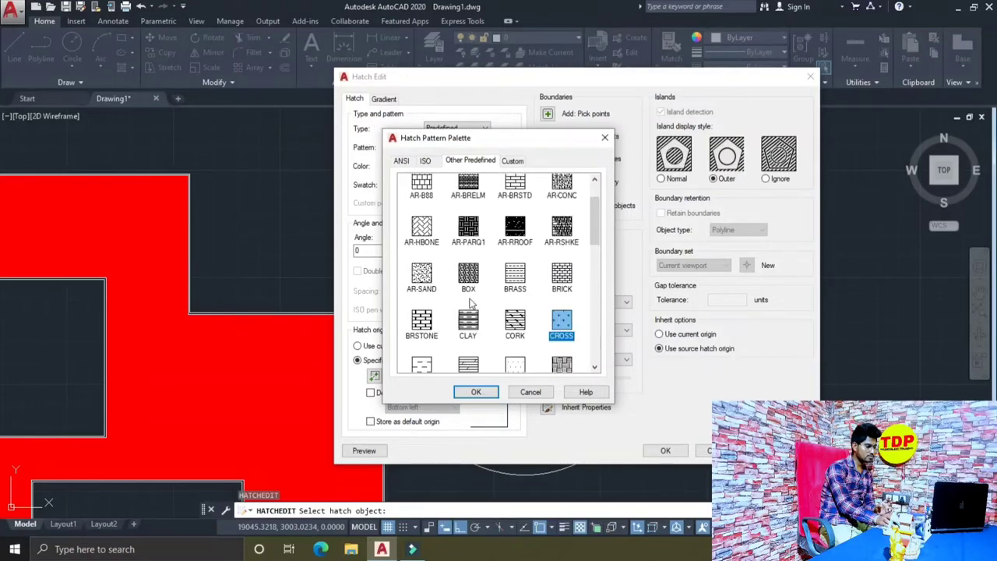
{"action": "scroll", "coordinate": [499, 288], "scroll_direction": "up", "scroll_amount": 2}
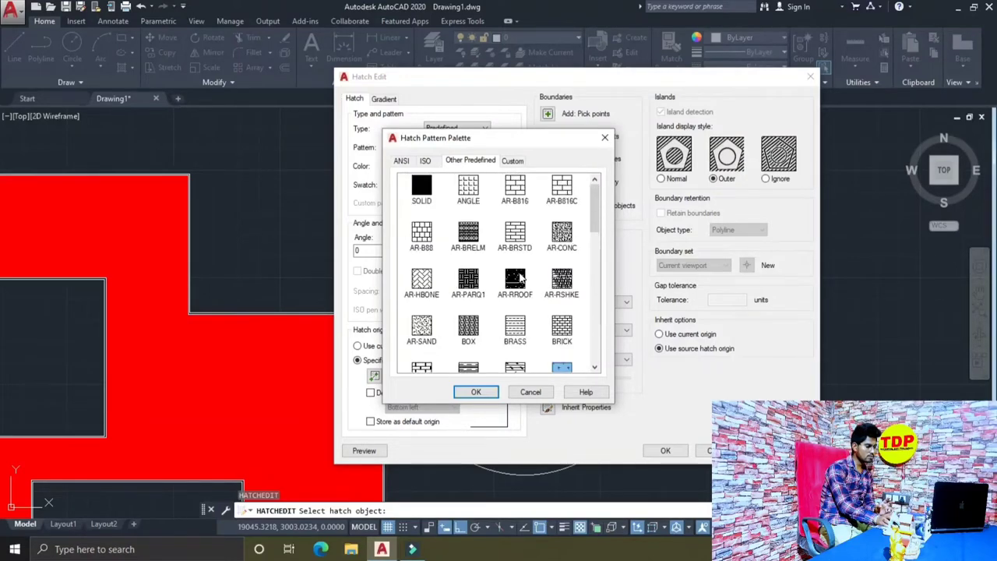
{"action": "left_click", "coordinate": [421, 281]}
{"action": "left_click", "coordinate": [476, 392]}
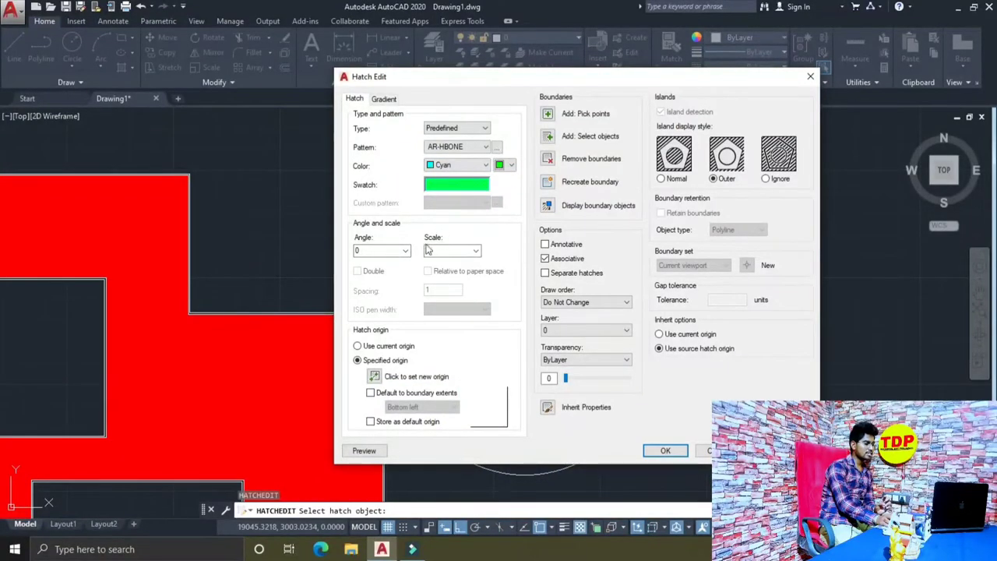
{"action": "type", "text": "1"}
{"action": "left_click", "coordinate": [378, 249]}
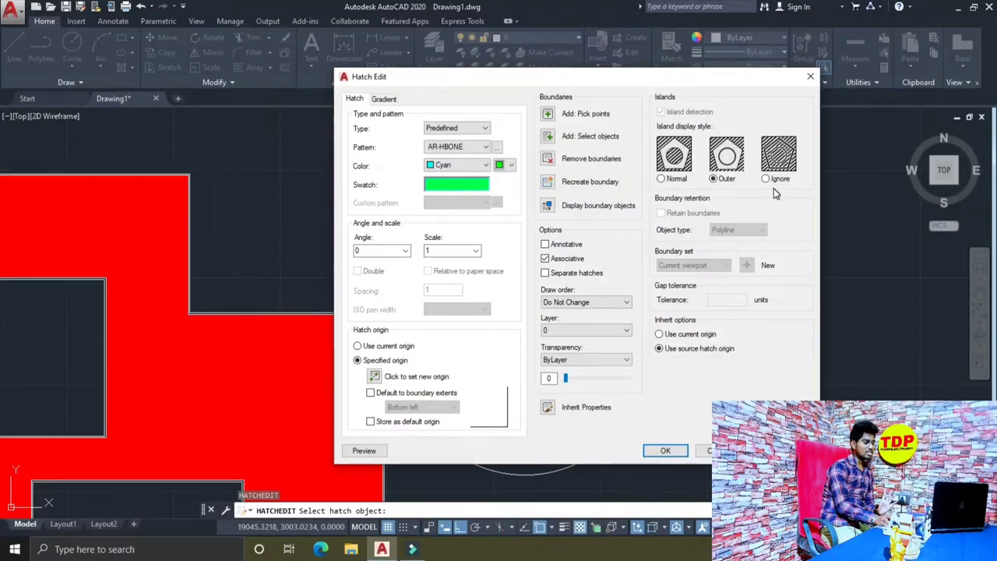
Set island display to Ignore and apply the cyan AR-HBONE hatch to the circle
{"action": "left_click", "coordinate": [778, 180]}
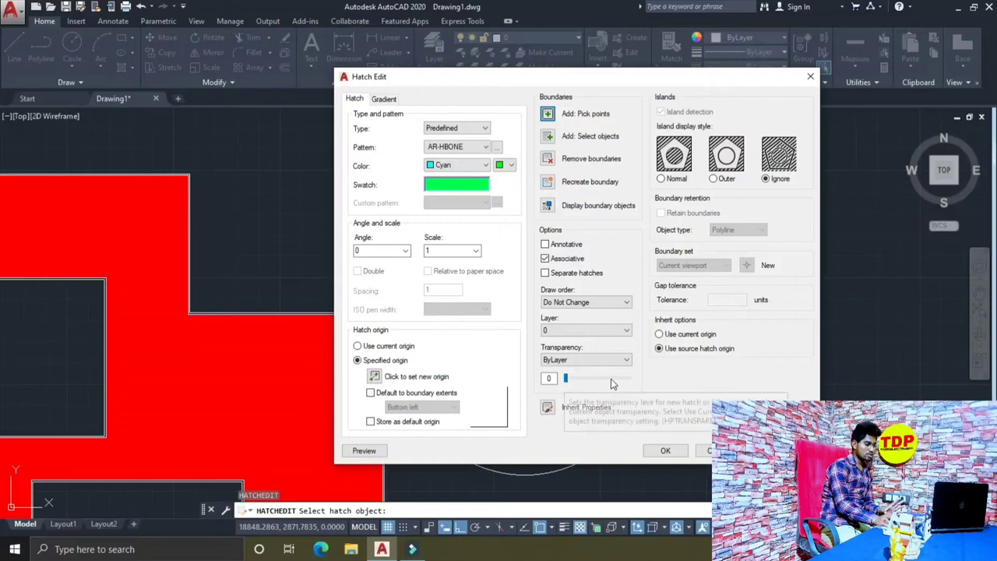
{"action": "left_click", "coordinate": [666, 451]}
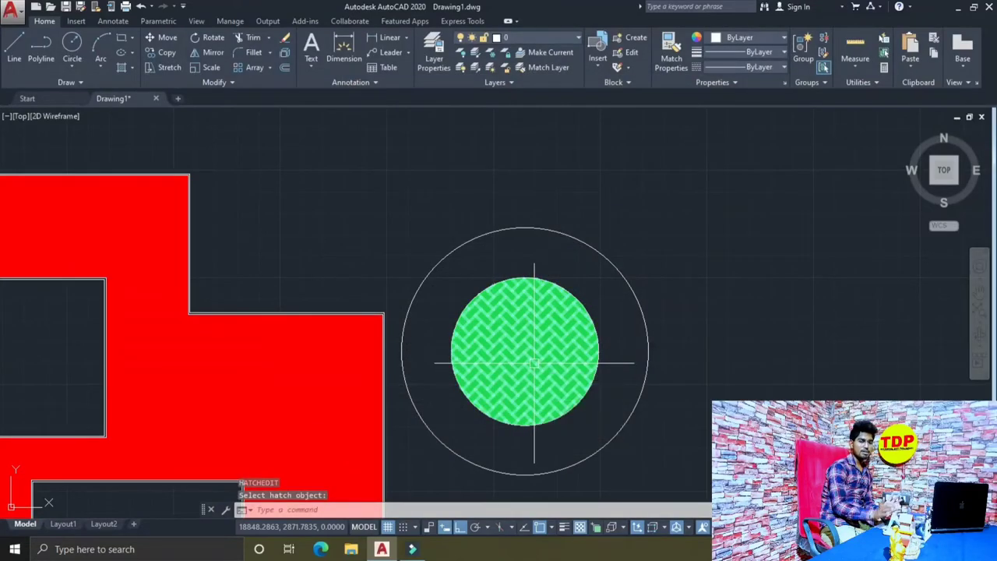
{"action": "mouse_move", "coordinate": [534, 363]}
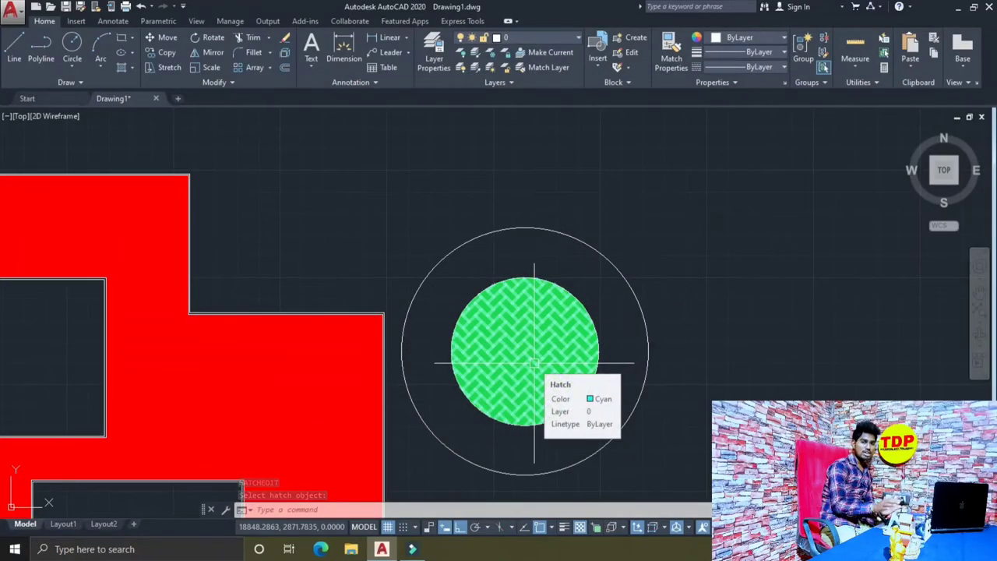
{"action": "scroll", "coordinate": [534, 363], "scroll_direction": "up", "scroll_amount": 5}
{"action": "scroll", "coordinate": [534, 363], "scroll_direction": "up", "scroll_amount": 3}
{"action": "scroll", "coordinate": [498, 334], "scroll_direction": "down", "scroll_amount": 4}
{"action": "scroll", "coordinate": [499, 335], "scroll_direction": "down", "scroll_amount": 3}
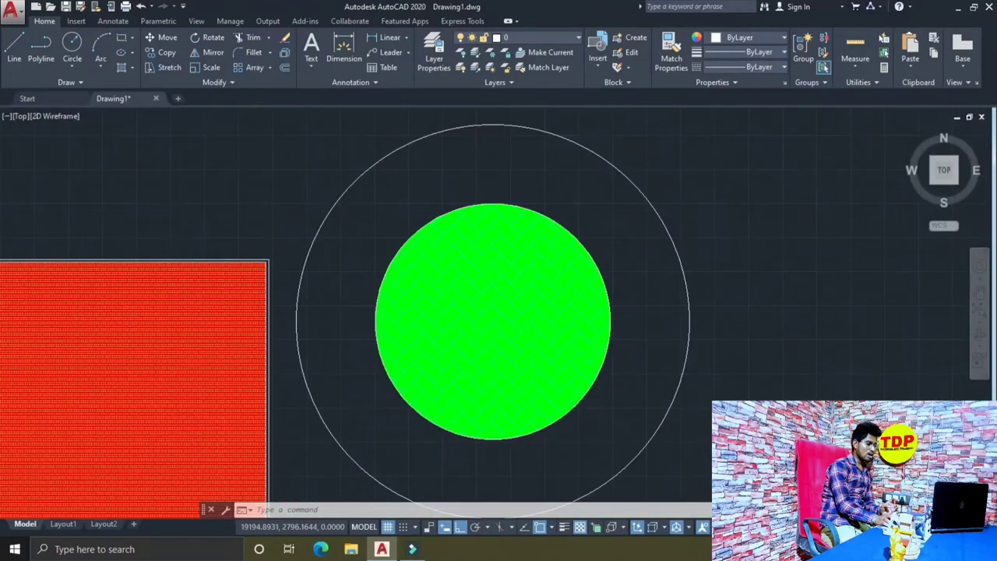
{"action": "scroll", "coordinate": [502, 334], "scroll_direction": "down", "scroll_amount": 2}
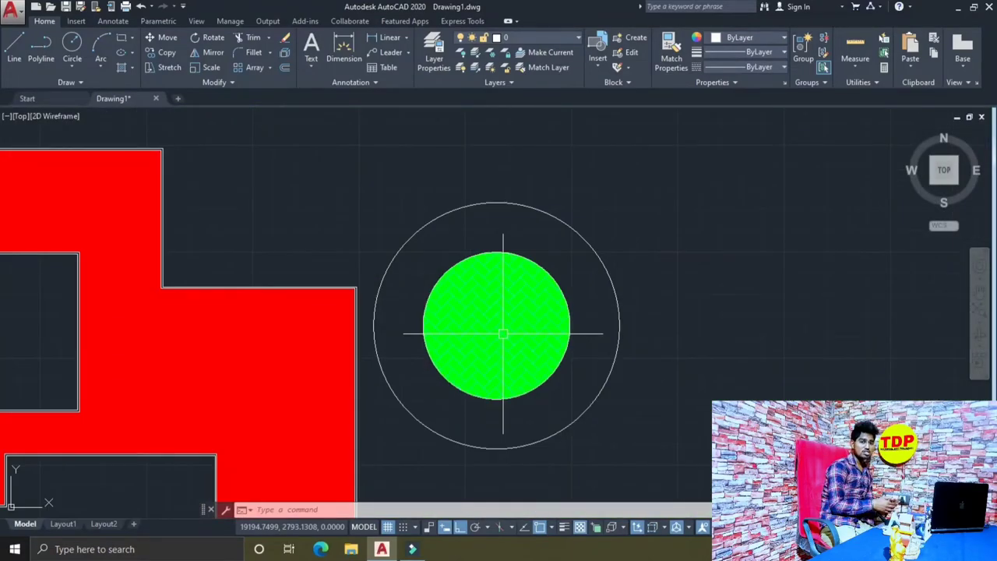